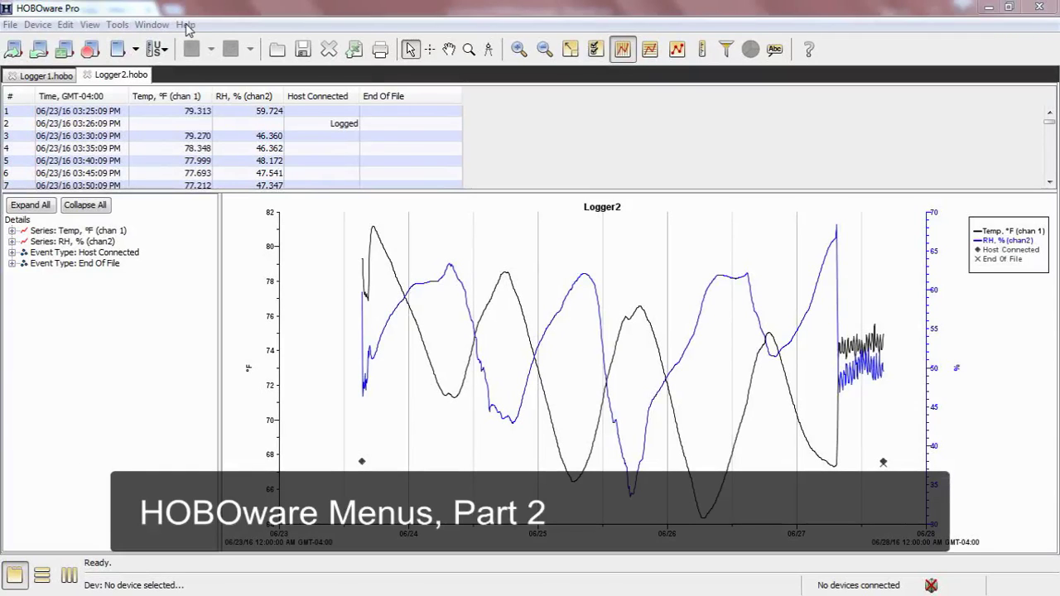
Open the HOBOware Help documentation from the Help menu in the browser.
{"action": "left_click", "coordinate": [186, 25]}
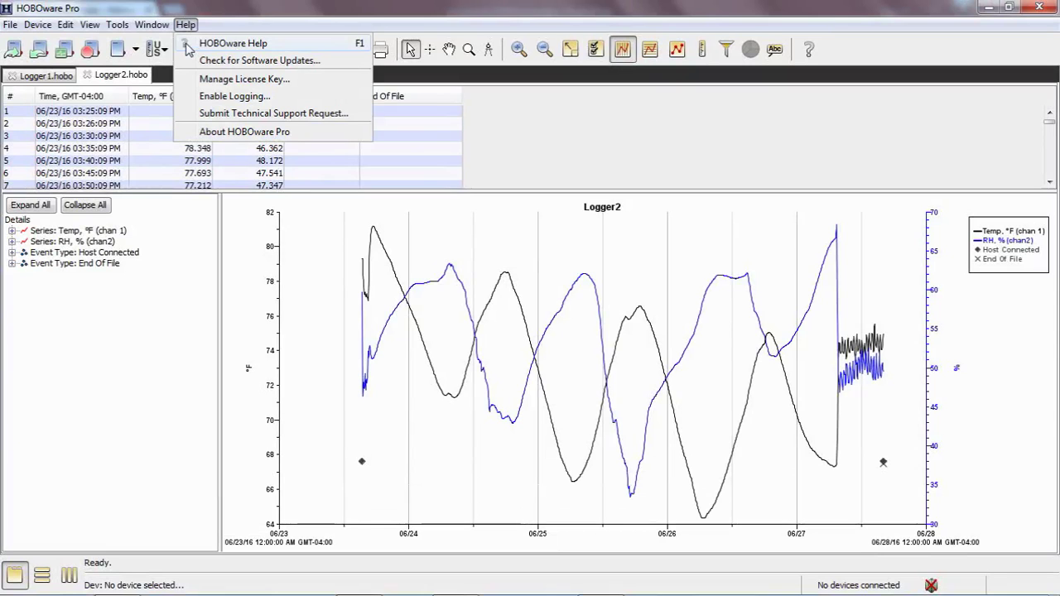
{"action": "left_click", "coordinate": [204, 43]}
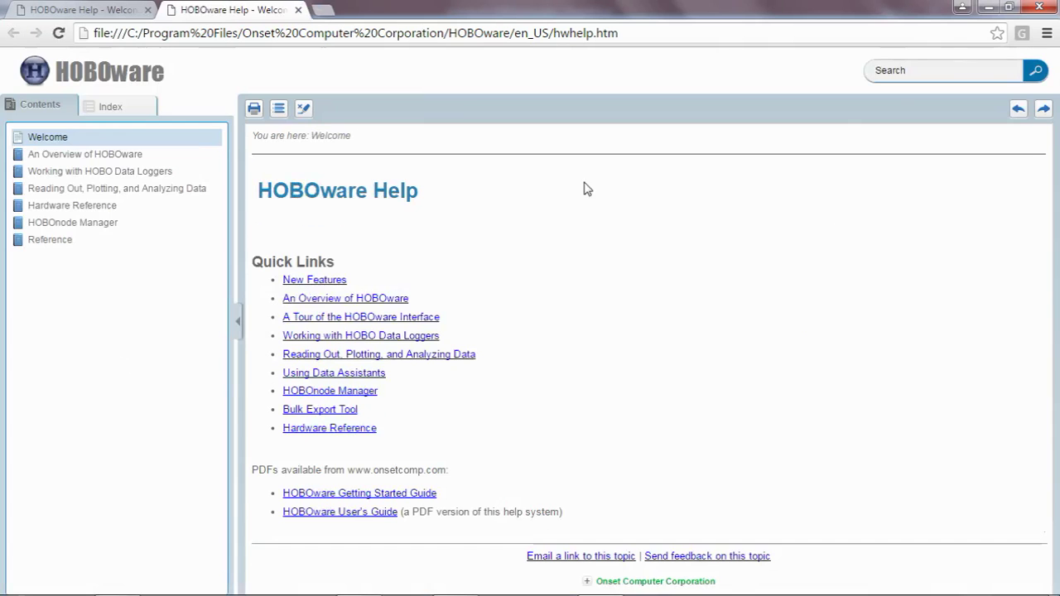
Search the help for 'launch' and scroll through the 78 results.
{"action": "left_click", "coordinate": [886, 71]}
{"action": "type", "text": "launc"}
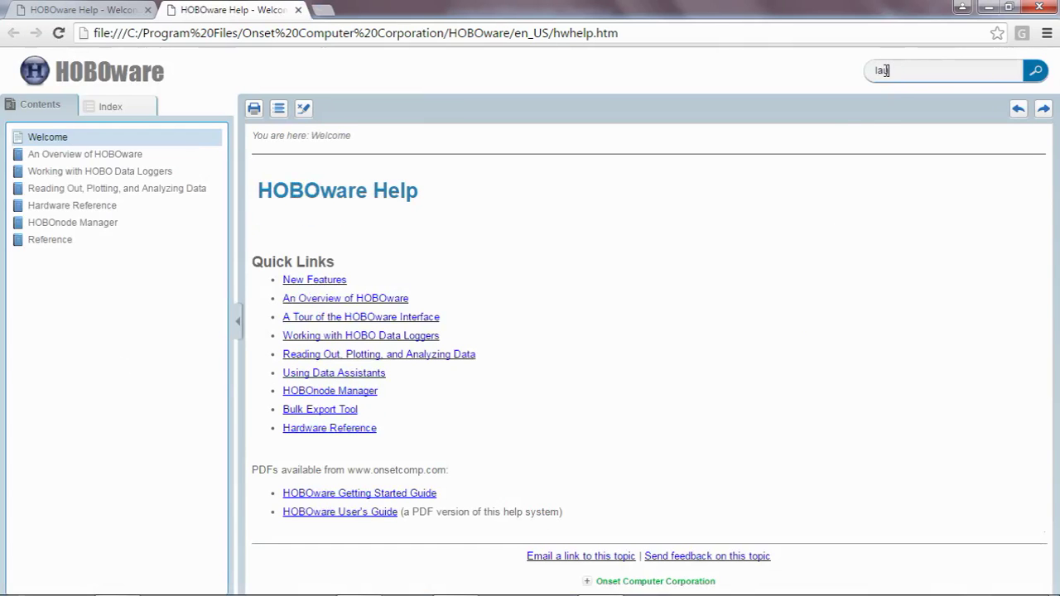
{"action": "type", "text": "h"}
{"action": "key", "text": "Return"}
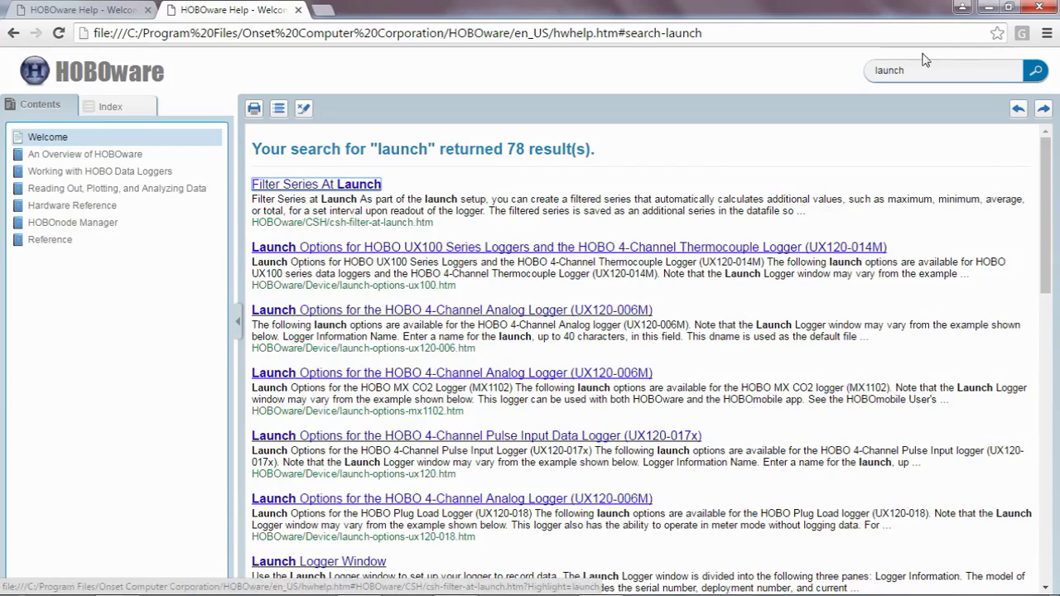
{"action": "mouse_move", "coordinate": [1048, 176]}
{"action": "left_mouse_down"}
{"action": "mouse_move", "coordinate": [1027, 414]}
{"action": "mouse_move", "coordinate": [1043, 176]}
{"action": "left_mouse_up"}
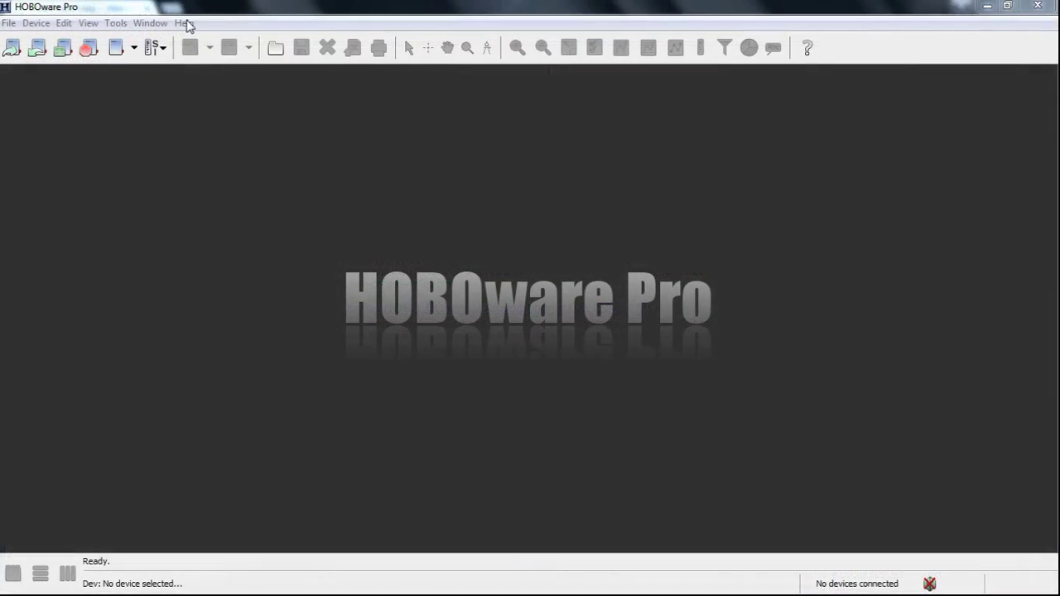
Return to HOBOware Pro and show its Help menu options.
{"action": "left_click", "coordinate": [184, 23]}
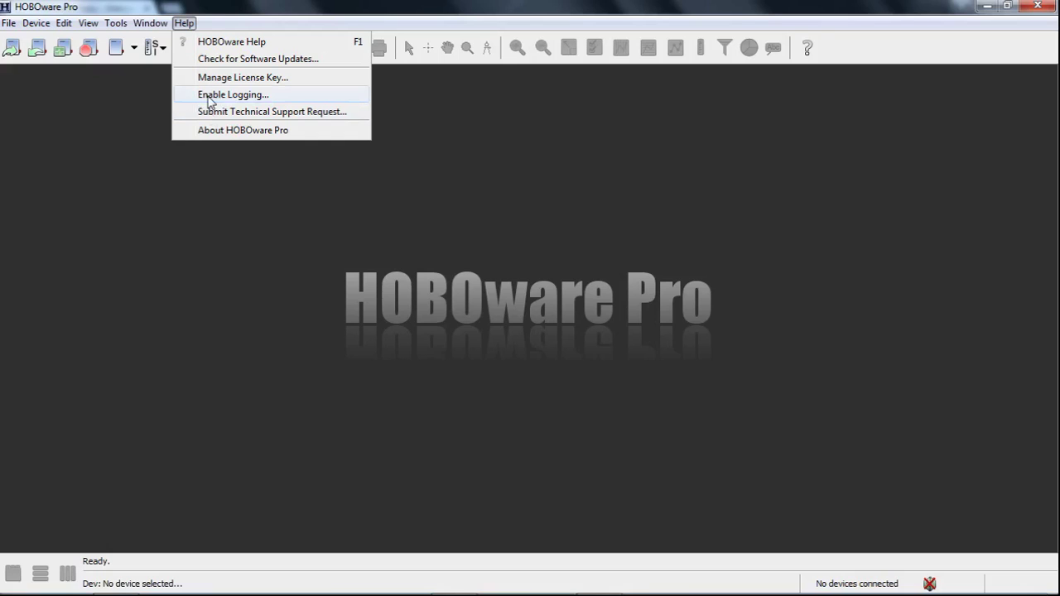
Open the Technical Support Request form, then cancel it without submitting.
{"action": "left_click", "coordinate": [204, 112]}
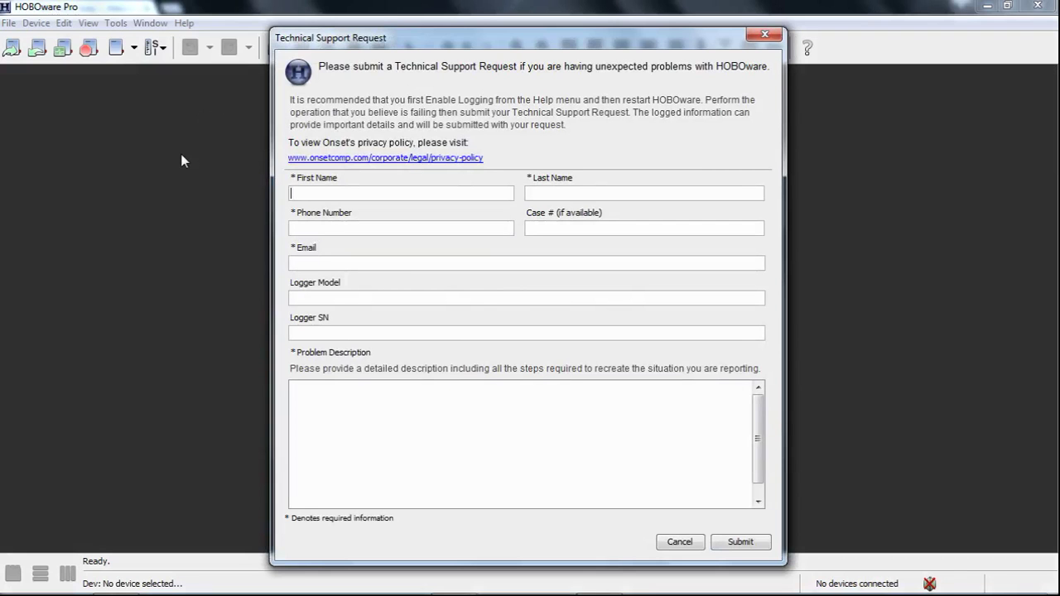
{"action": "left_click", "coordinate": [692, 542]}
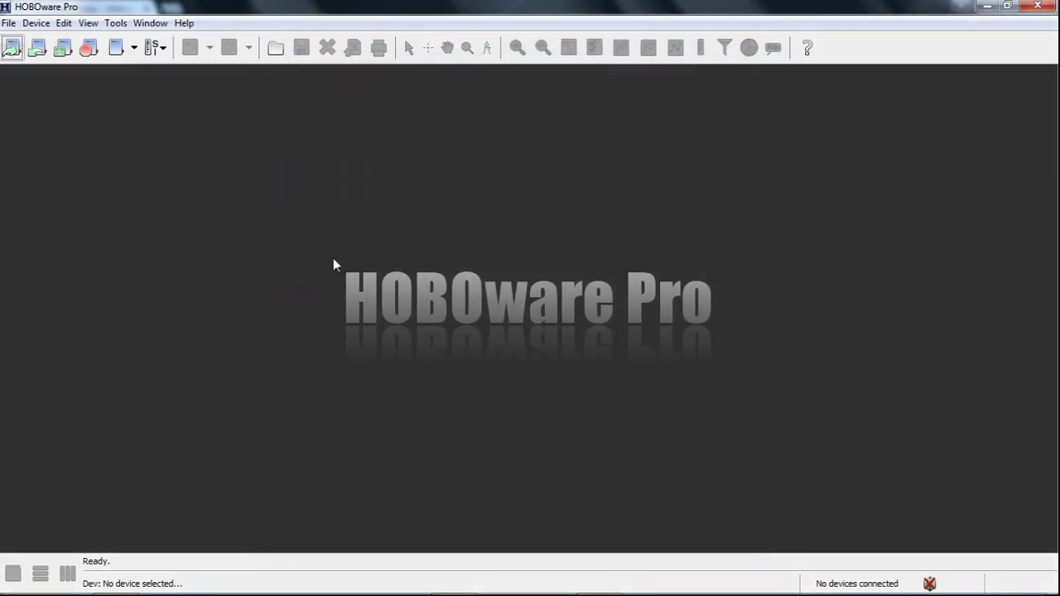
View the About HOBOware Pro information from the Help menu.
{"action": "left_click", "coordinate": [184, 22]}
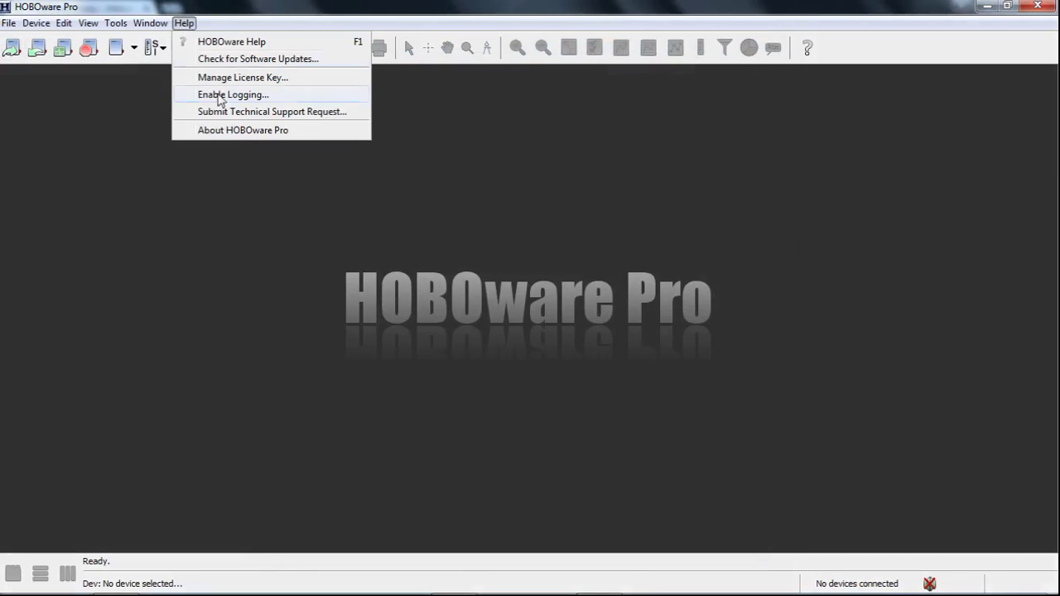
{"action": "left_click", "coordinate": [218, 130]}
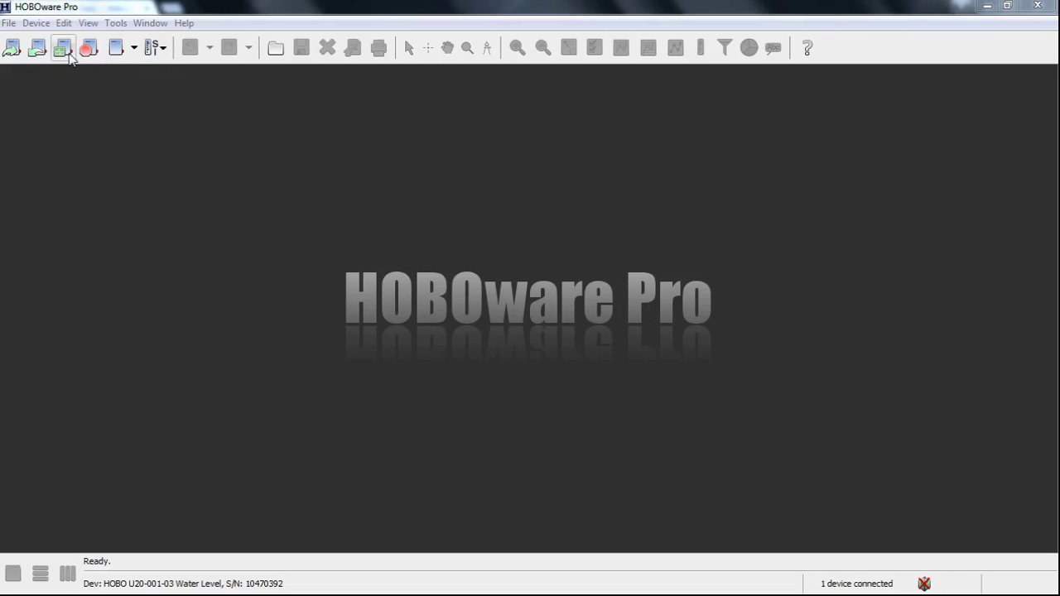
{"action": "left_click", "coordinate": [11, 51]}
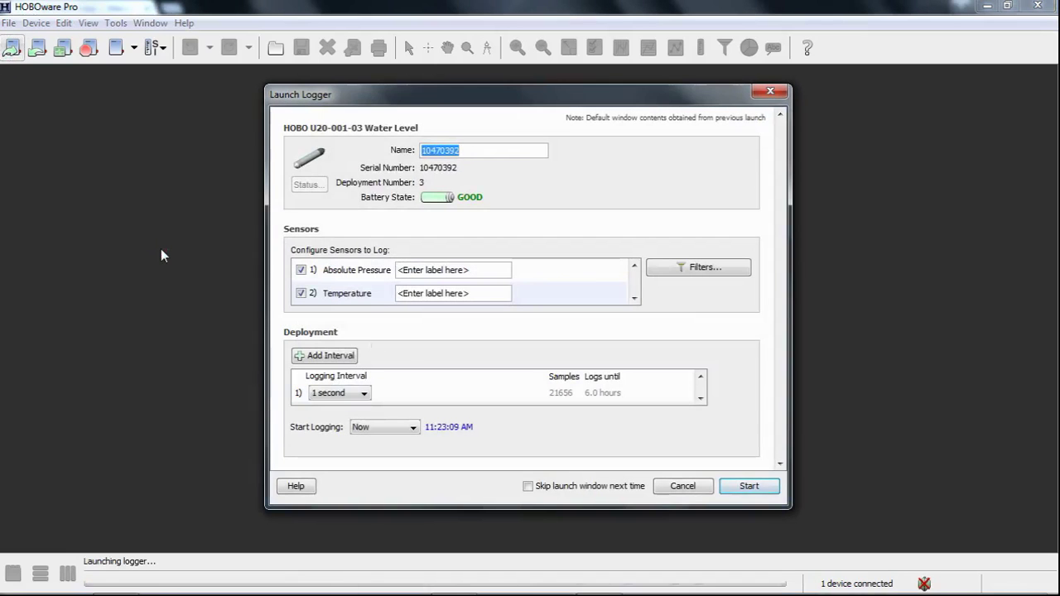
{"action": "left_click", "coordinate": [678, 487]}
{"action": "left_click", "coordinate": [37, 49]}
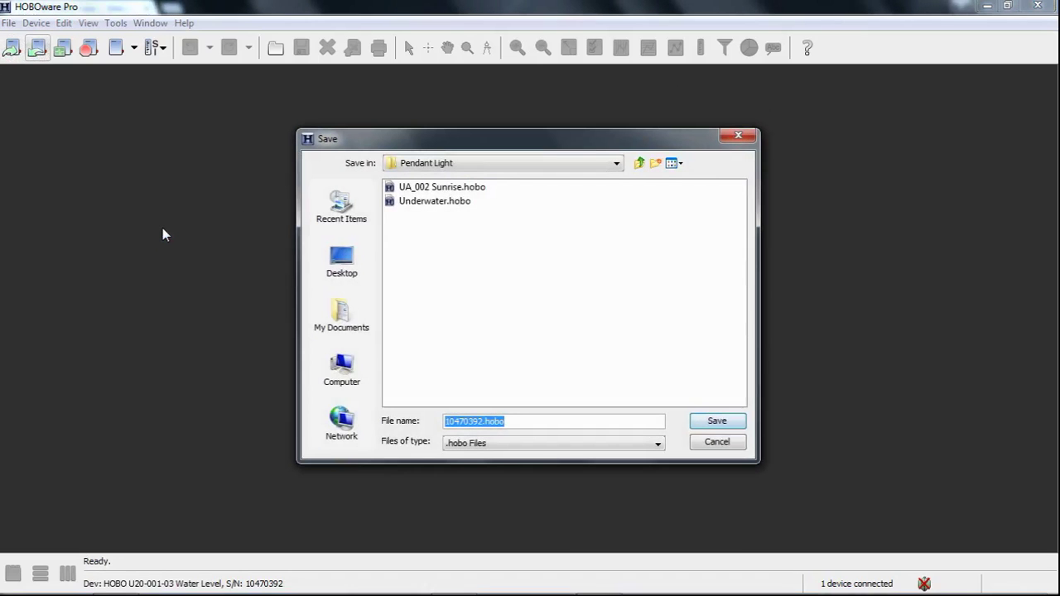
{"action": "left_click", "coordinate": [714, 440]}
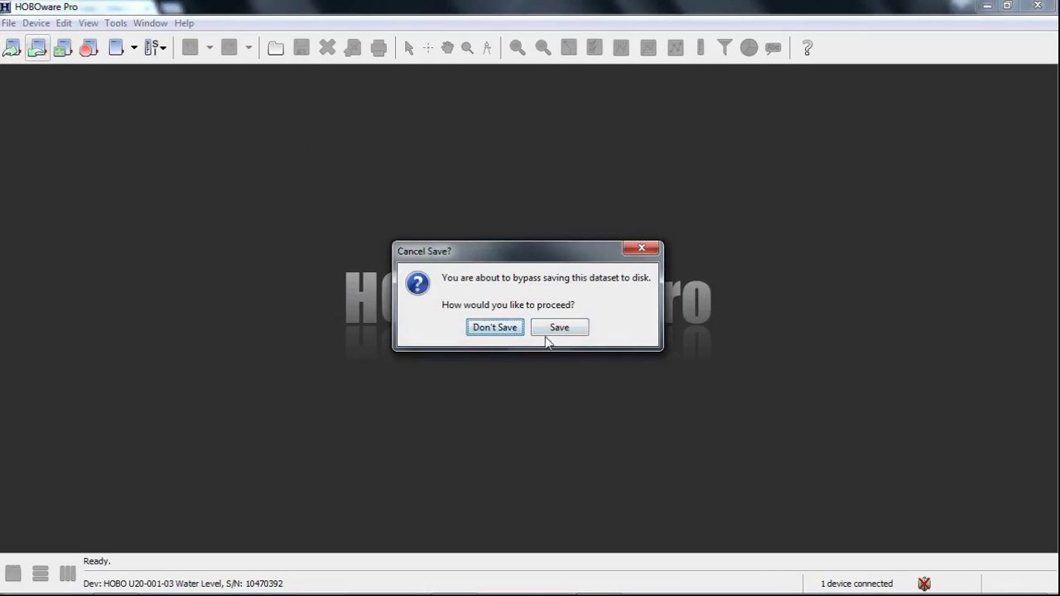
{"action": "left_click", "coordinate": [509, 329]}
{"action": "left_click", "coordinate": [578, 484]}
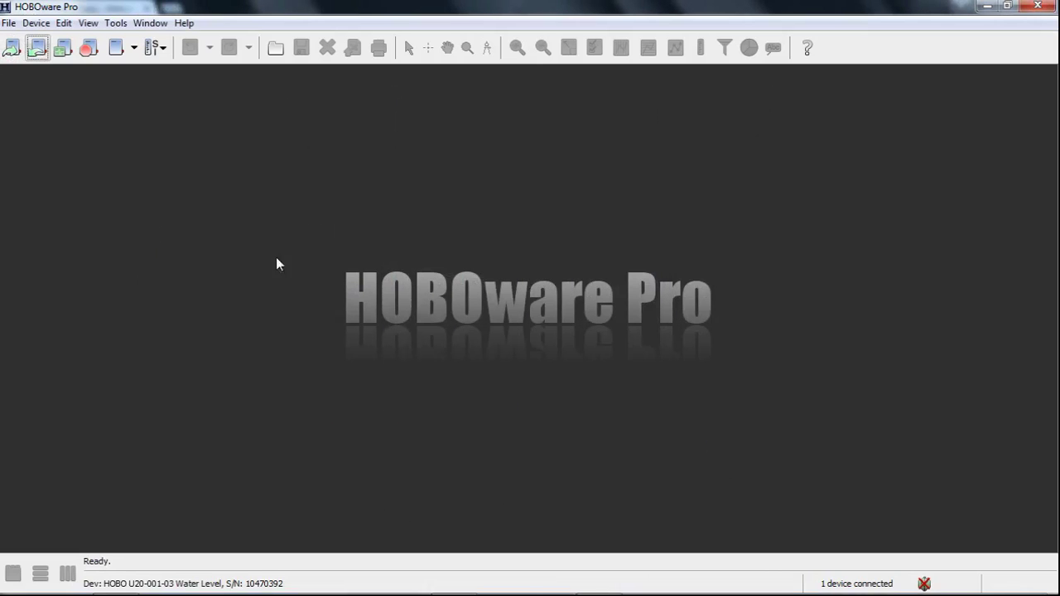
Check the water level logger's battery, memory and current readings, then close Status.
{"action": "left_click", "coordinate": [65, 49]}
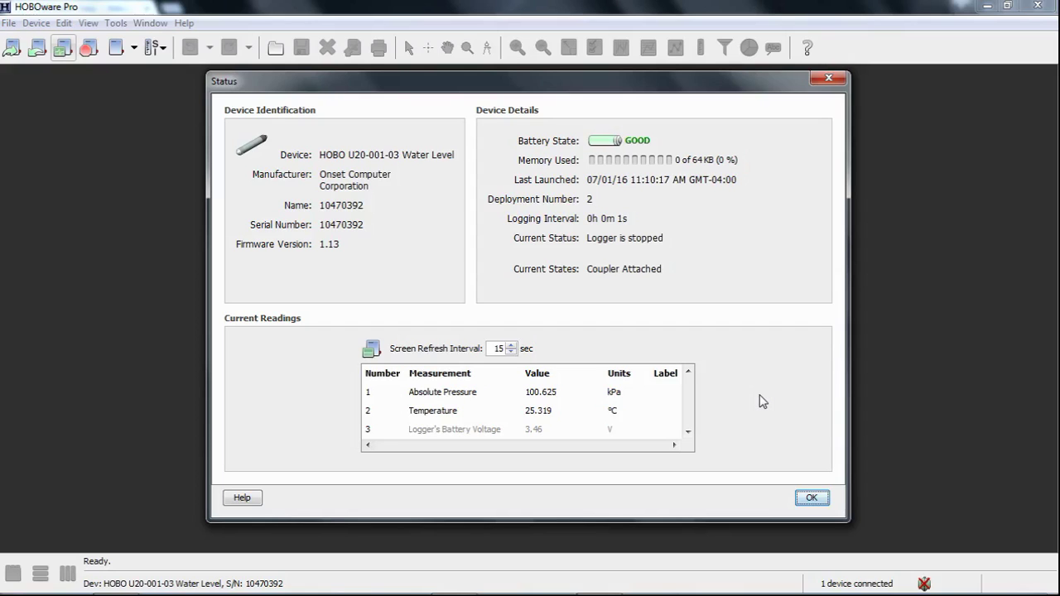
{"action": "left_click", "coordinate": [809, 497]}
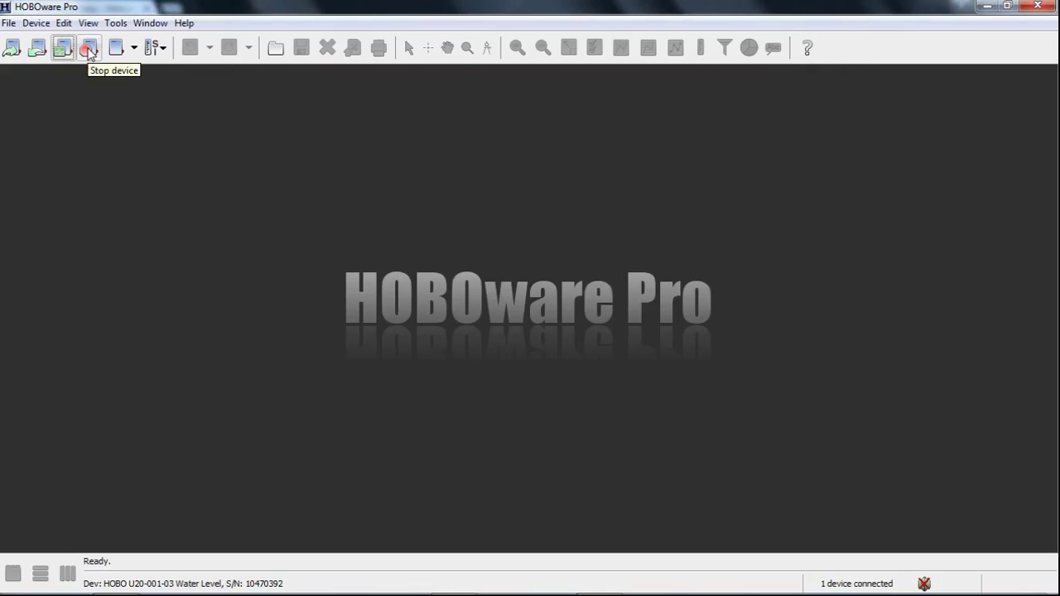
Try stopping the already-stopped logger, then pick the logger in Select Device and confirm.
{"action": "left_click", "coordinate": [89, 50]}
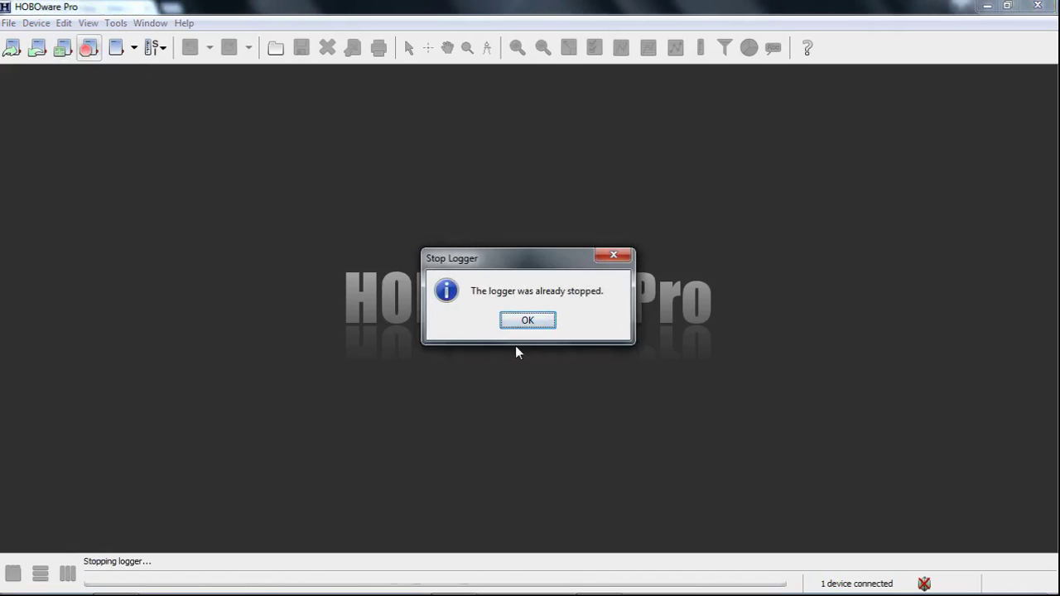
{"action": "left_click", "coordinate": [526, 320]}
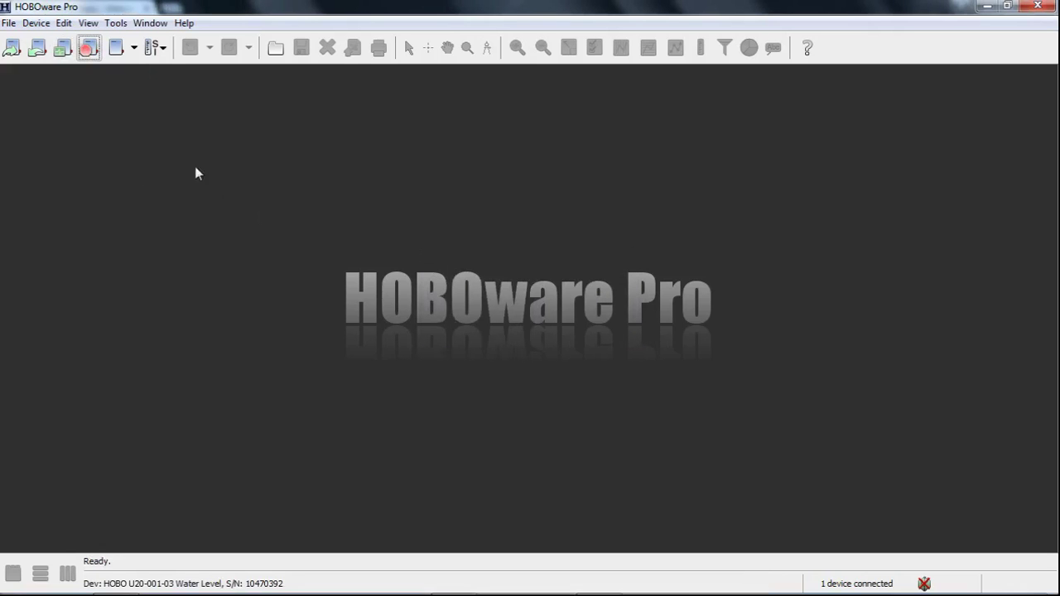
{"action": "left_click", "coordinate": [116, 50]}
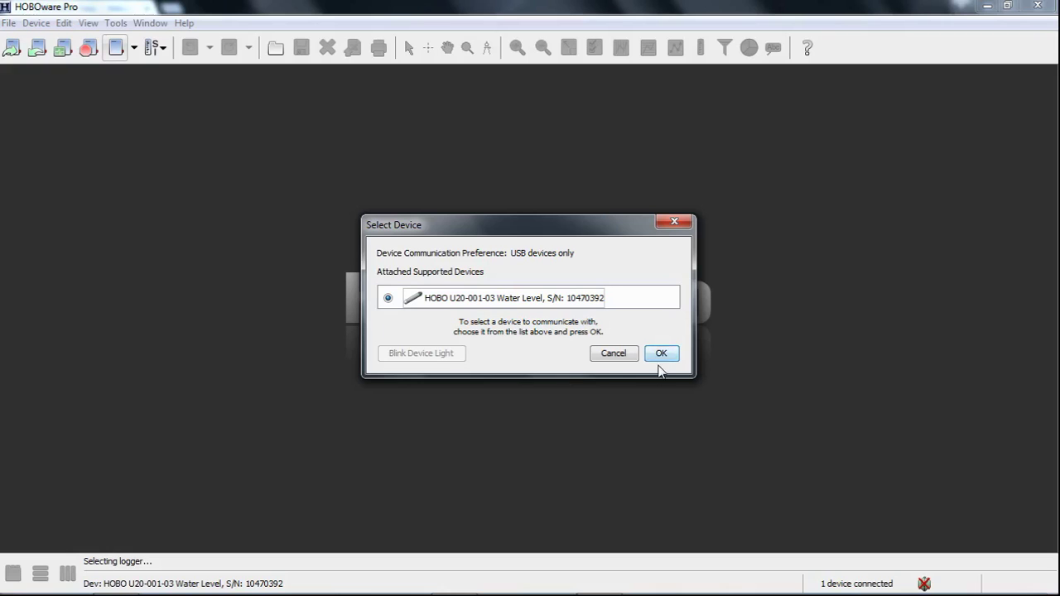
{"action": "left_click", "coordinate": [651, 360]}
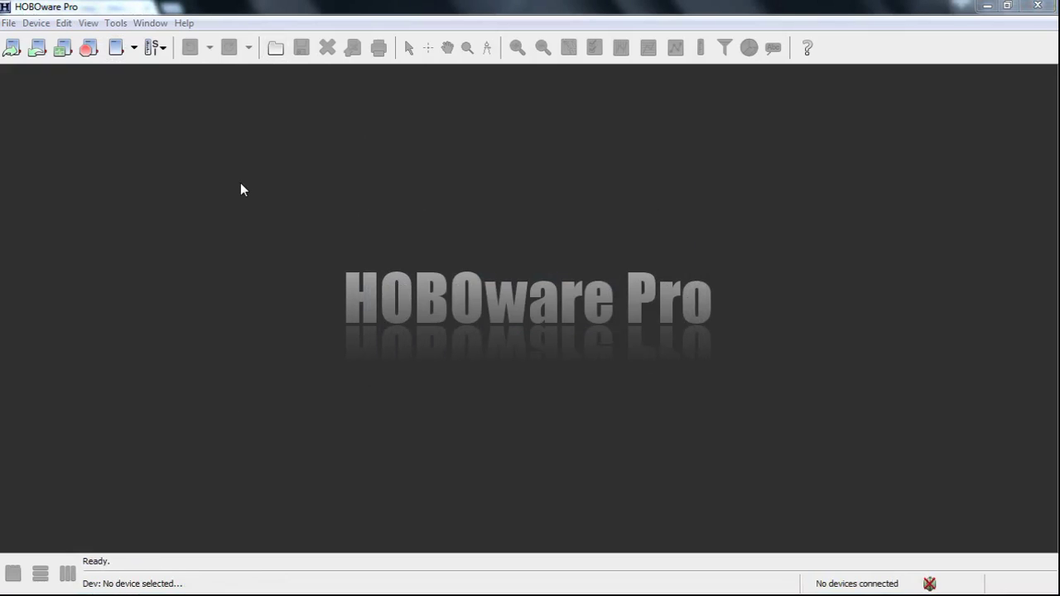
Open Multi_Interval.hobo and plot its temperature series with no logger events.
{"action": "left_click", "coordinate": [8, 22]}
{"action": "mouse_move", "coordinate": [36, 23]}
{"action": "left_click", "coordinate": [50, 40]}
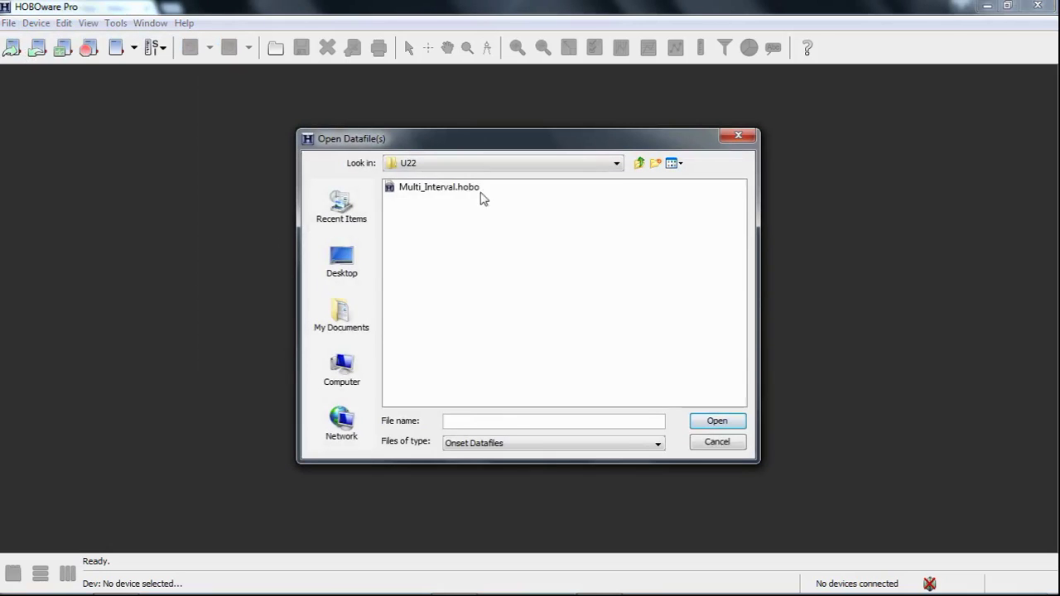
{"action": "left_click", "coordinate": [467, 190]}
{"action": "left_click", "coordinate": [714, 422]}
{"action": "left_click", "coordinate": [479, 256]}
{"action": "left_click", "coordinate": [619, 495]}
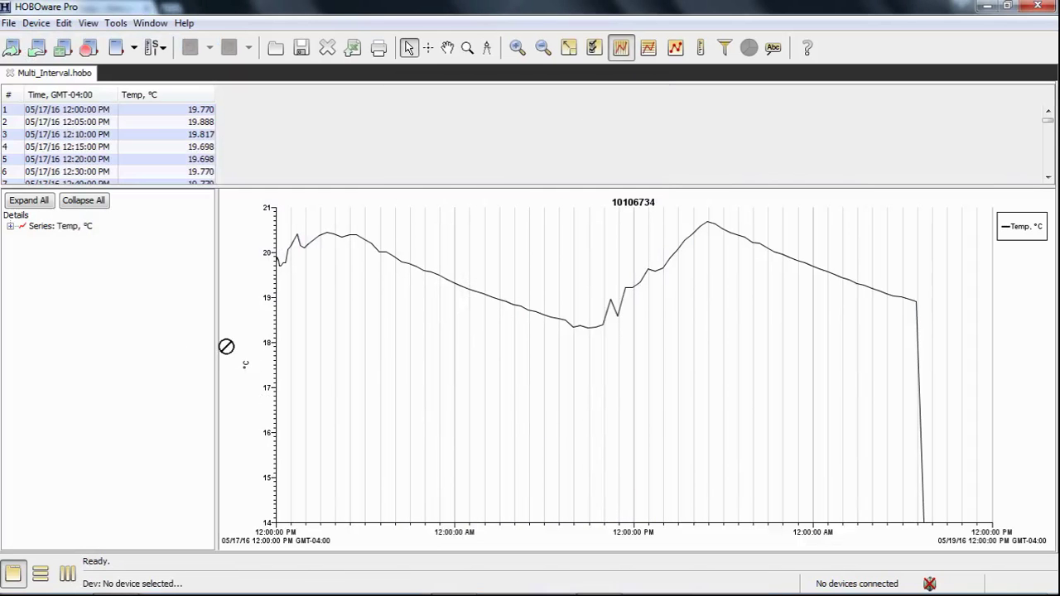
Widen the graph by shrinking the details panel, and keep SI units.
{"action": "left_click_drag", "start_coordinate": [213, 346], "coordinate": [141, 335]}
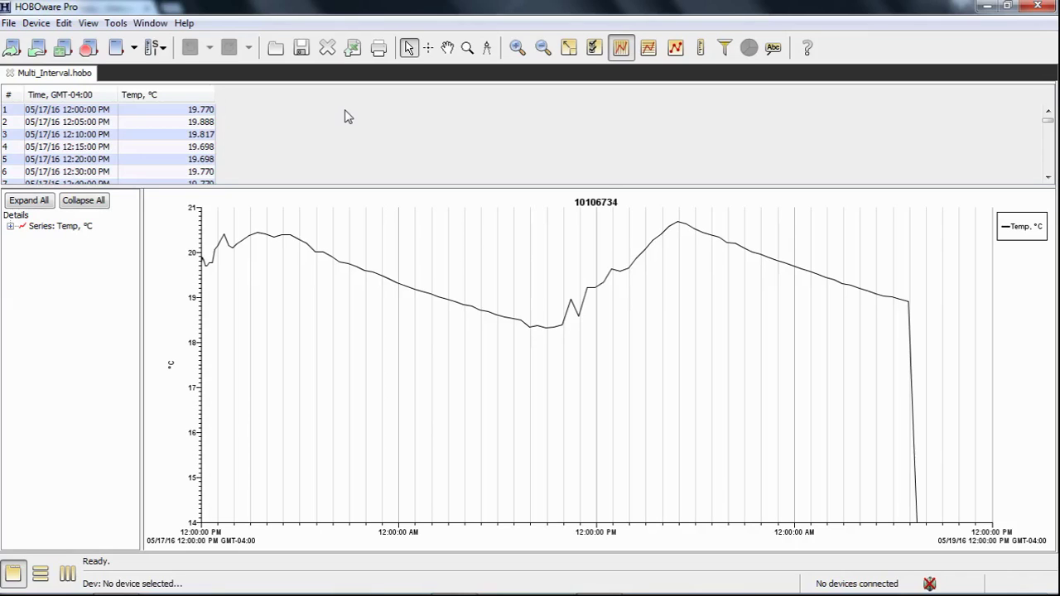
{"action": "left_click", "coordinate": [163, 48]}
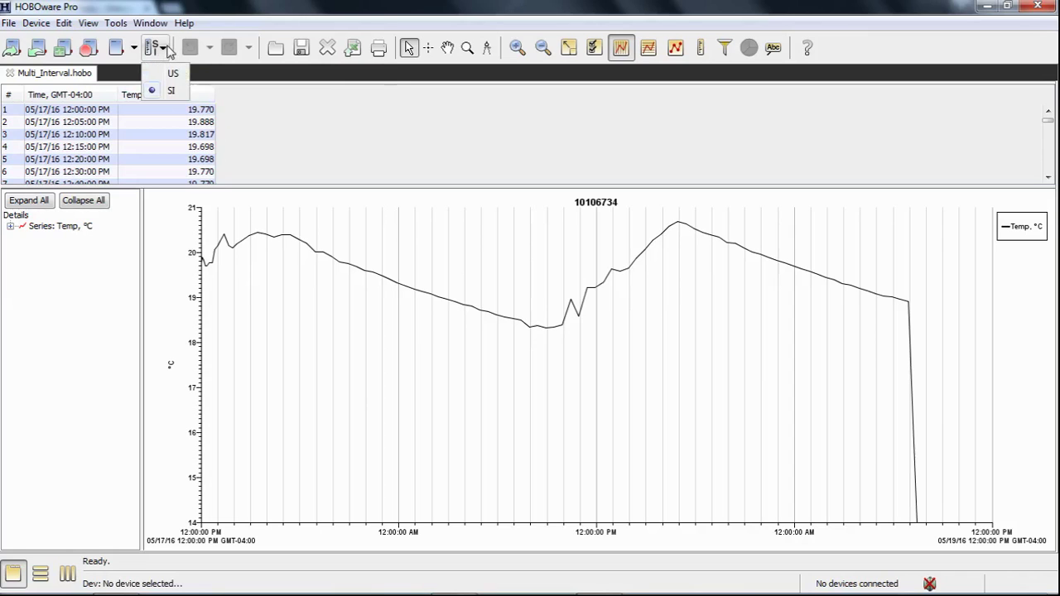
{"action": "left_click", "coordinate": [261, 116]}
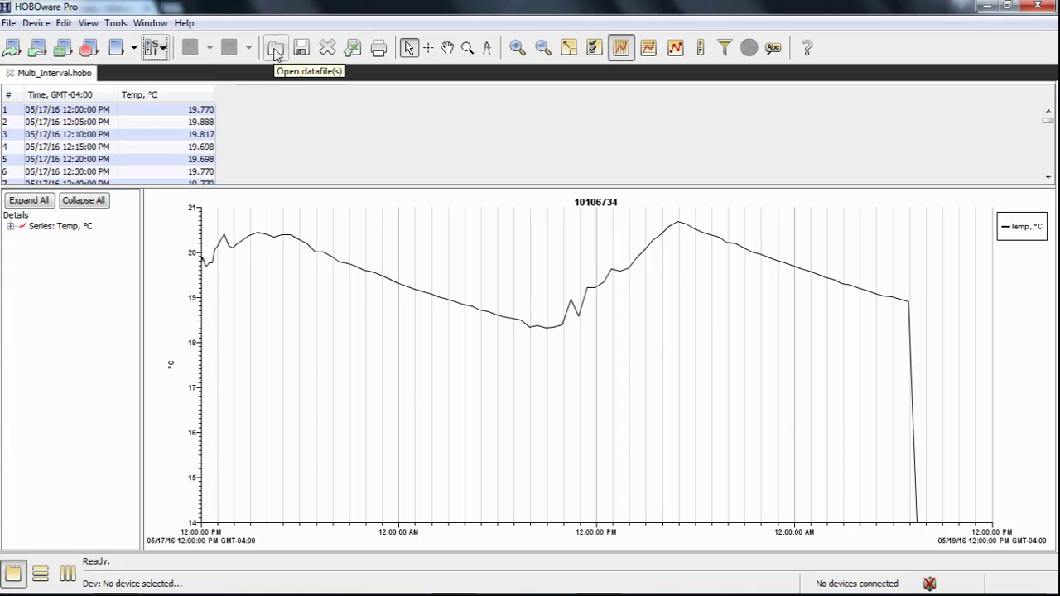
Bring up the Open Datafile(s) window twice and cancel it without loading another file.
{"action": "left_click", "coordinate": [8, 22]}
{"action": "left_click", "coordinate": [412, 138]}
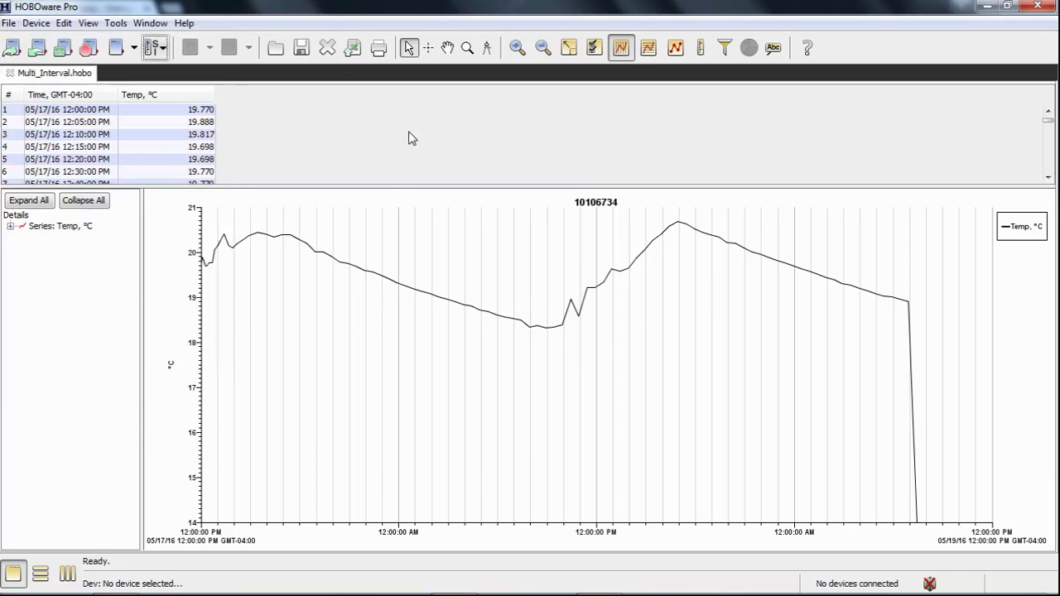
{"action": "left_click", "coordinate": [276, 48]}
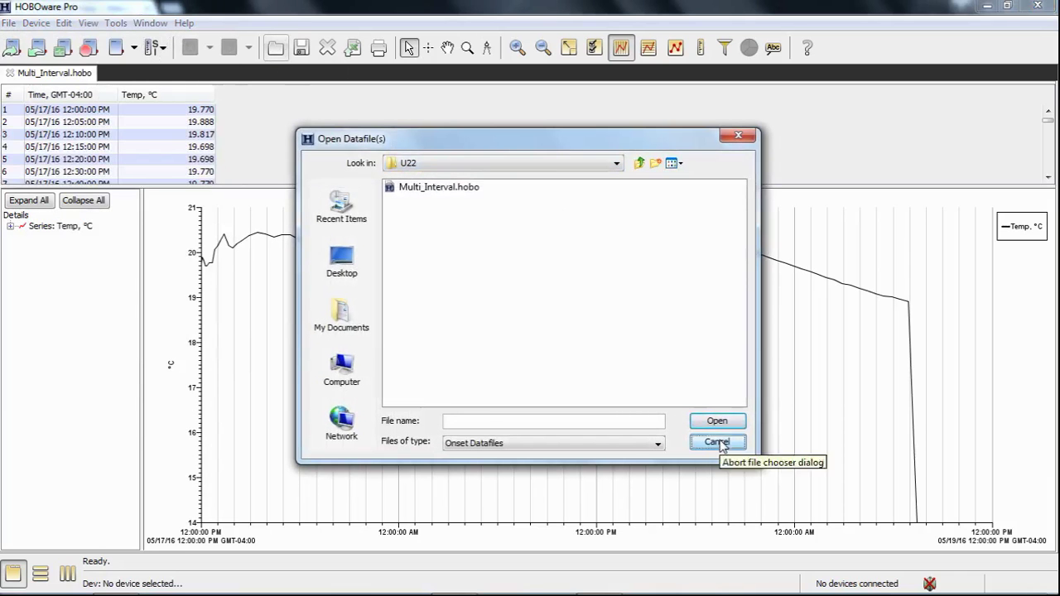
{"action": "left_click", "coordinate": [717, 442]}
{"action": "left_click", "coordinate": [276, 48]}
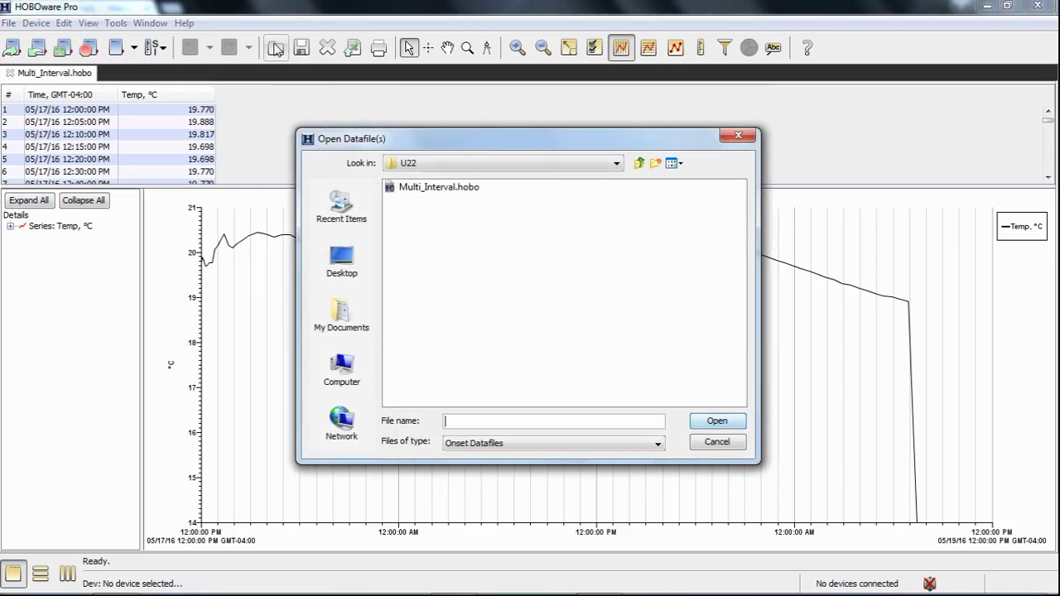
{"action": "left_click", "coordinate": [713, 441]}
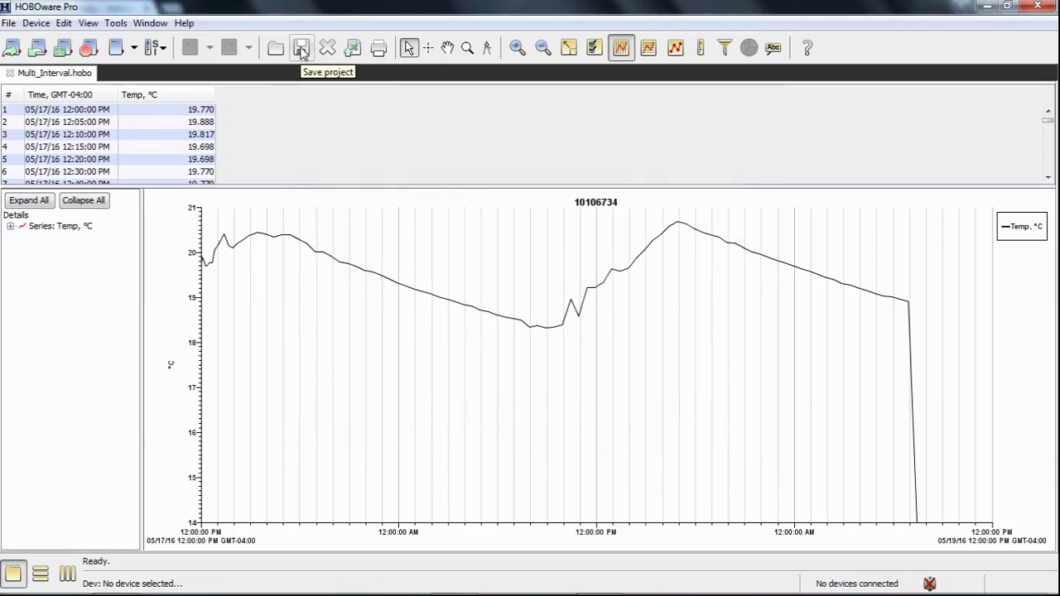
{"action": "left_click", "coordinate": [302, 52]}
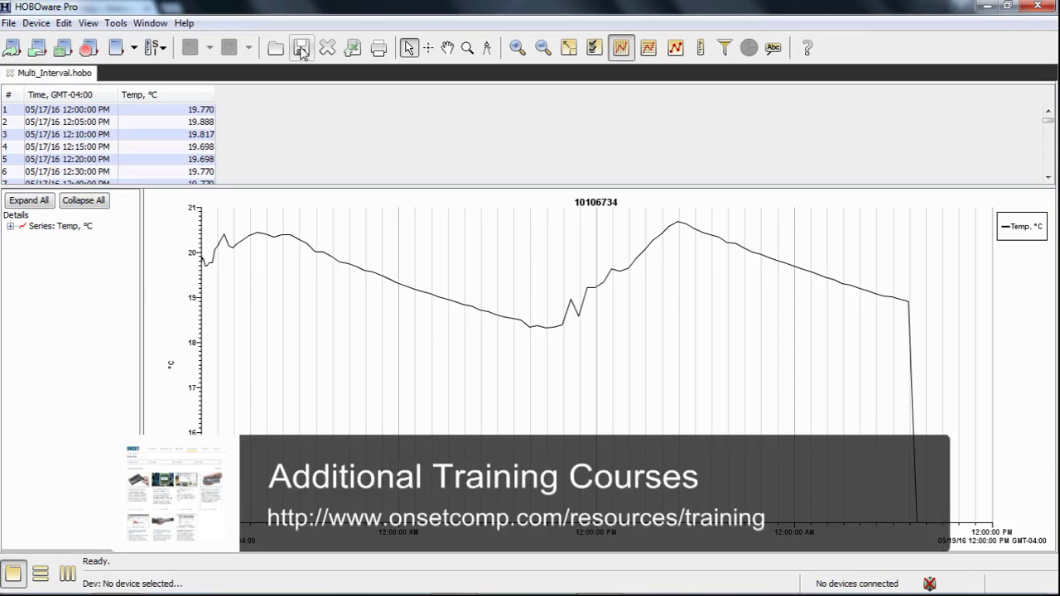
{"action": "left_click", "coordinate": [300, 49]}
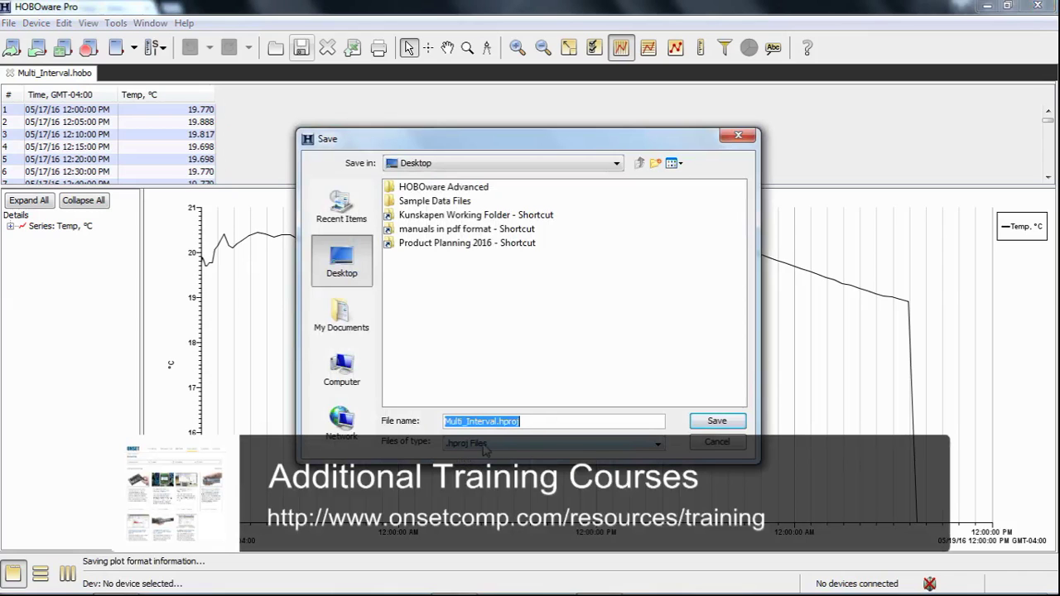
{"action": "left_click", "coordinate": [715, 443]}
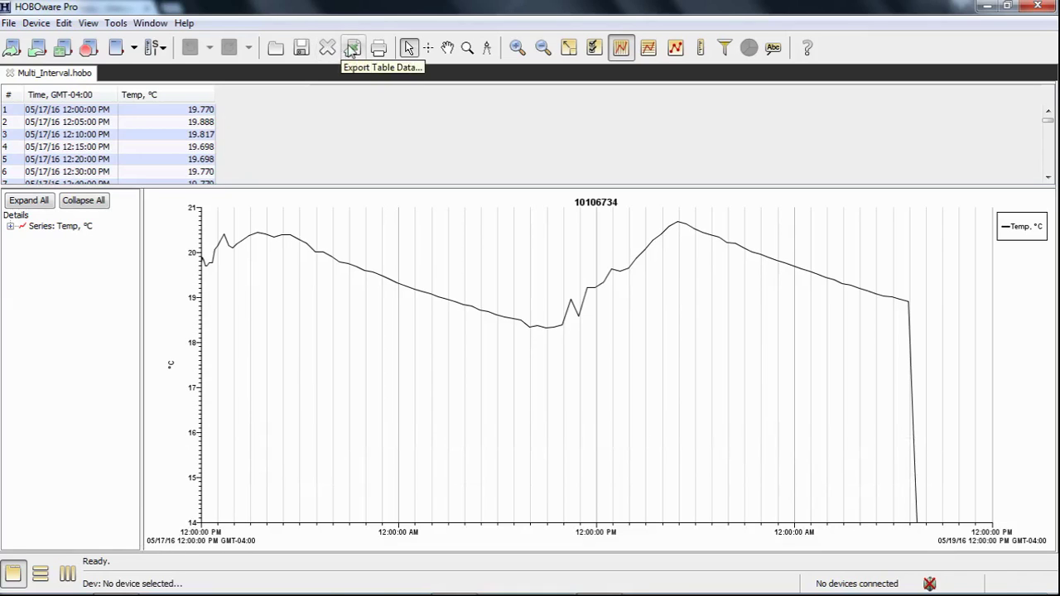
Drag the Multi_Interval data table down over the graph and select the Temp series line.
{"action": "left_click", "coordinate": [354, 49]}
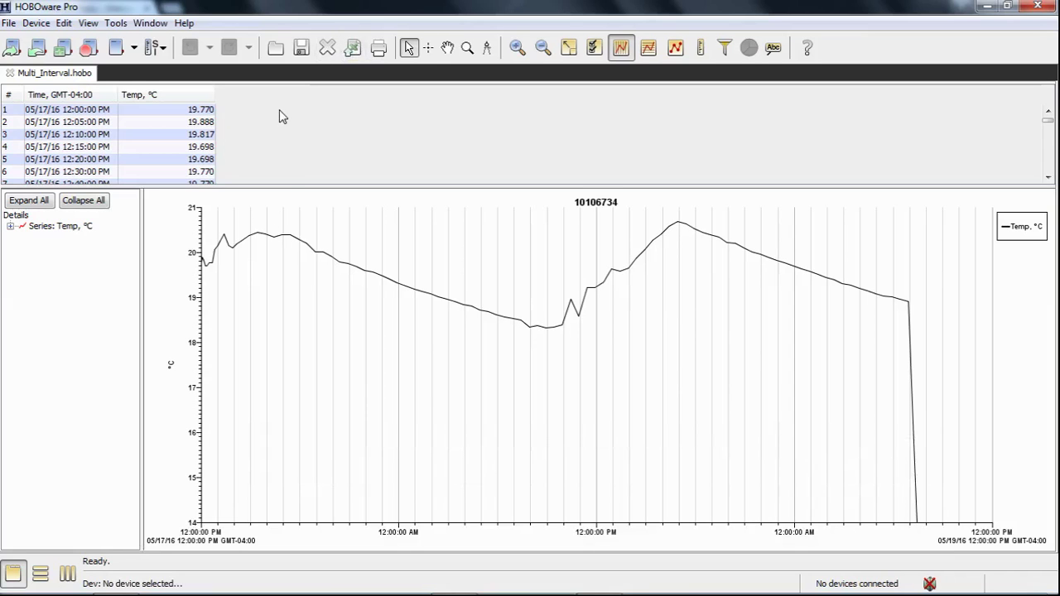
{"action": "left_click_drag", "start_coordinate": [276, 188], "coordinate": [277, 570]}
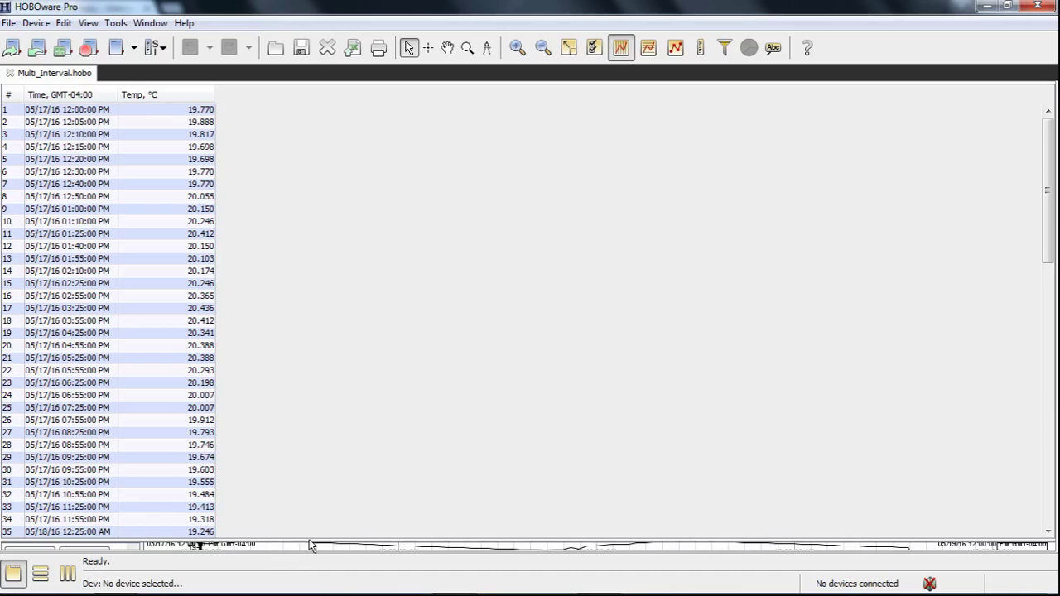
{"action": "left_click", "coordinate": [620, 546]}
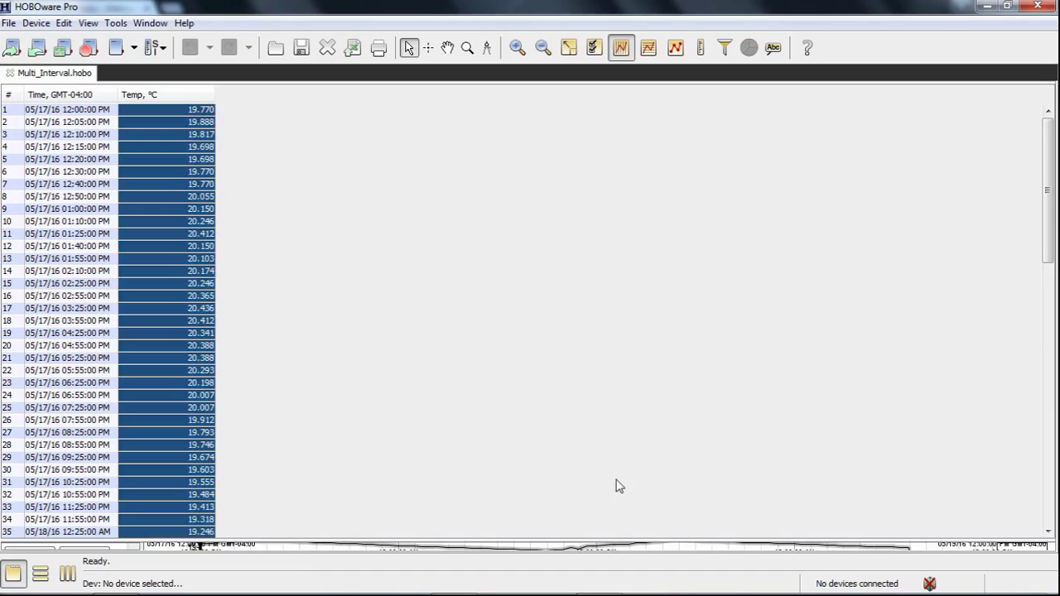
Restore the graph pane to full height and select the Temp series in Details and on its plotted line.
{"action": "left_click_drag", "start_coordinate": [318, 542], "coordinate": [309, 207]}
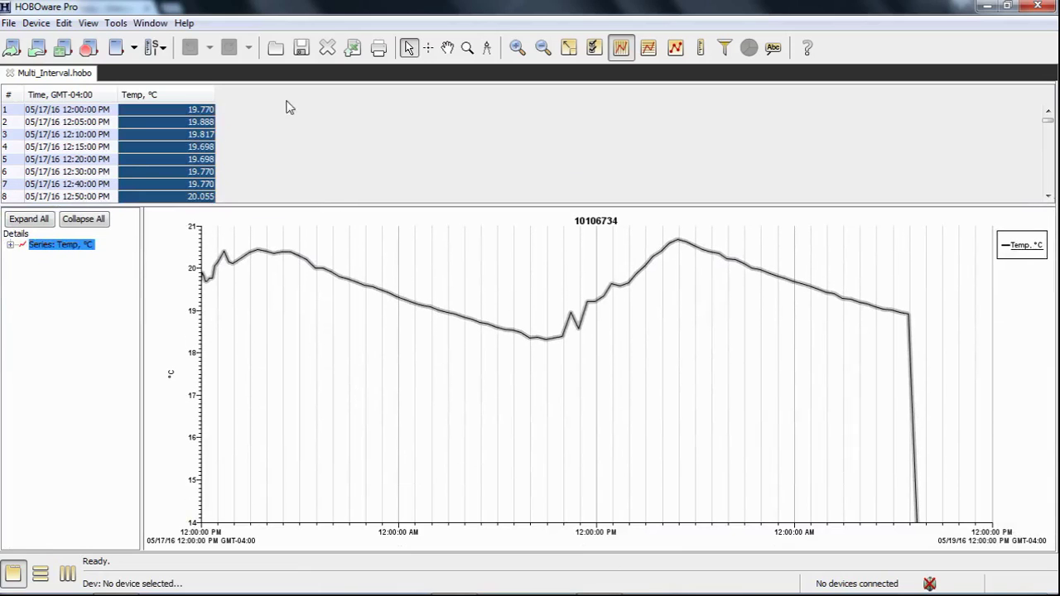
{"action": "left_click", "coordinate": [315, 313]}
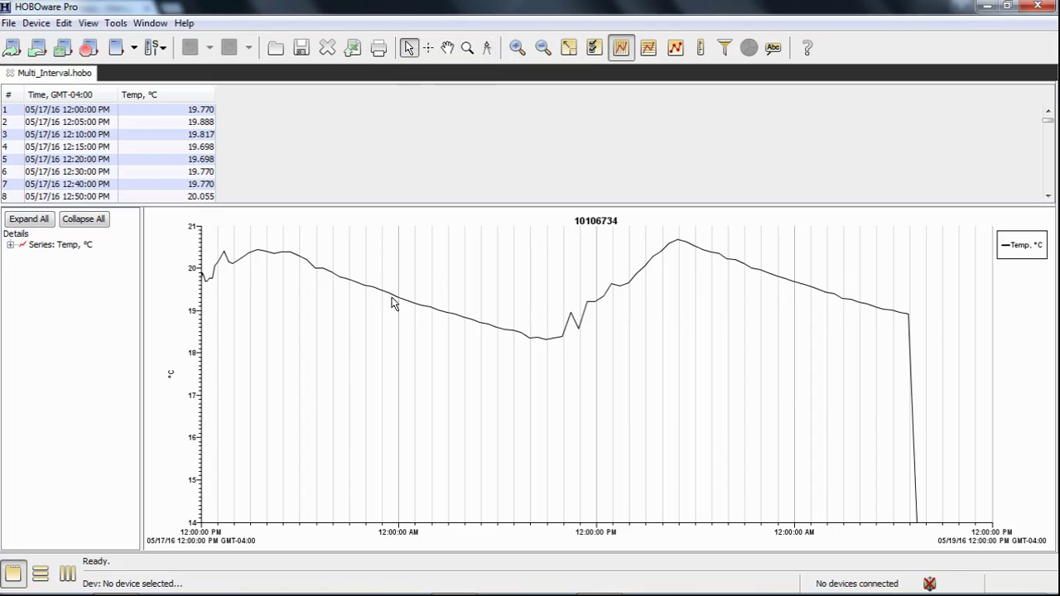
{"action": "left_click", "coordinate": [58, 246]}
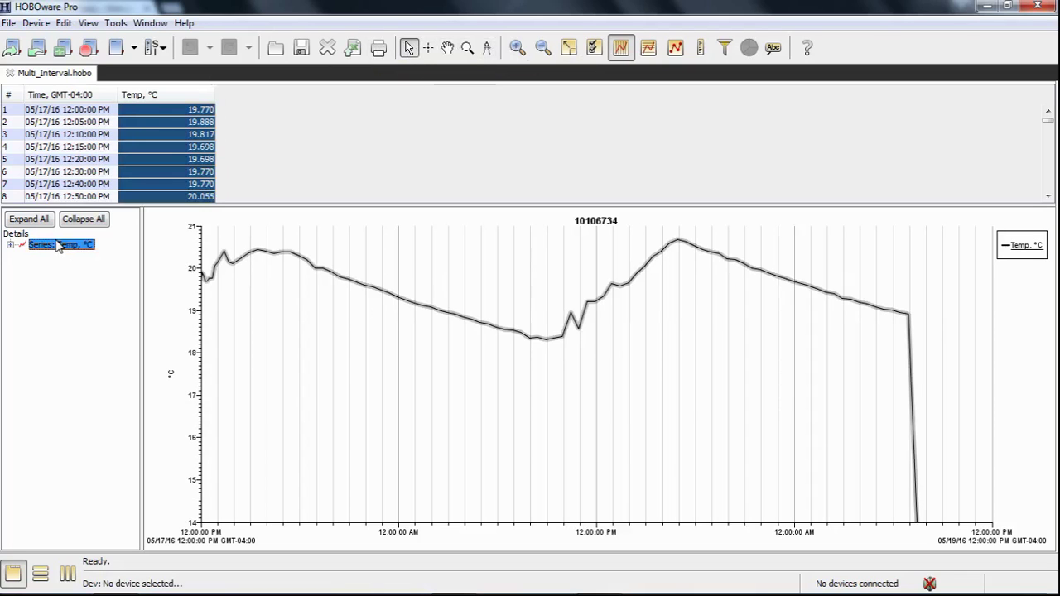
{"action": "left_click", "coordinate": [330, 296]}
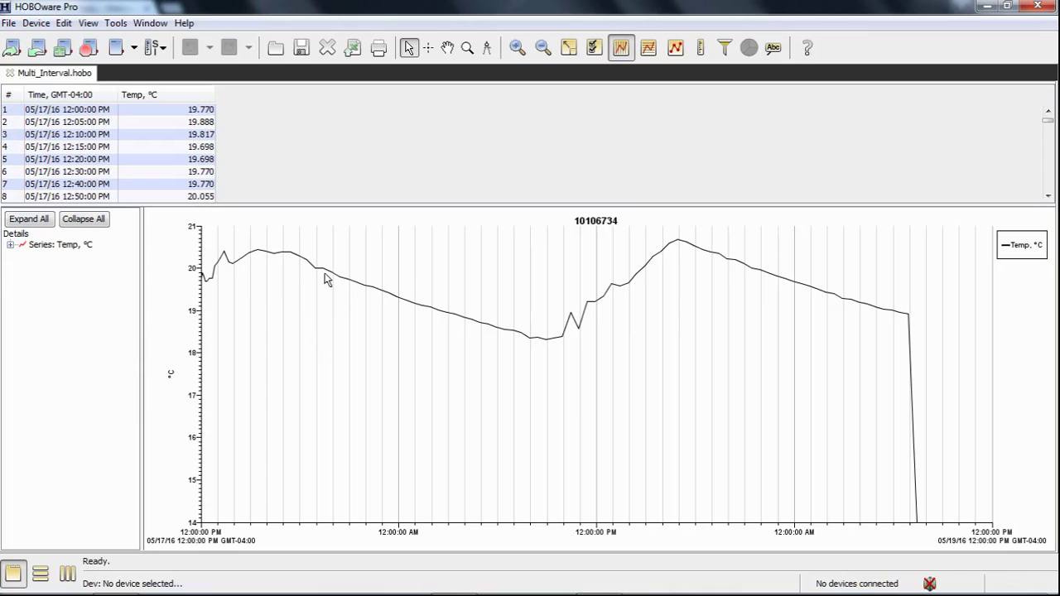
{"action": "left_click", "coordinate": [327, 275]}
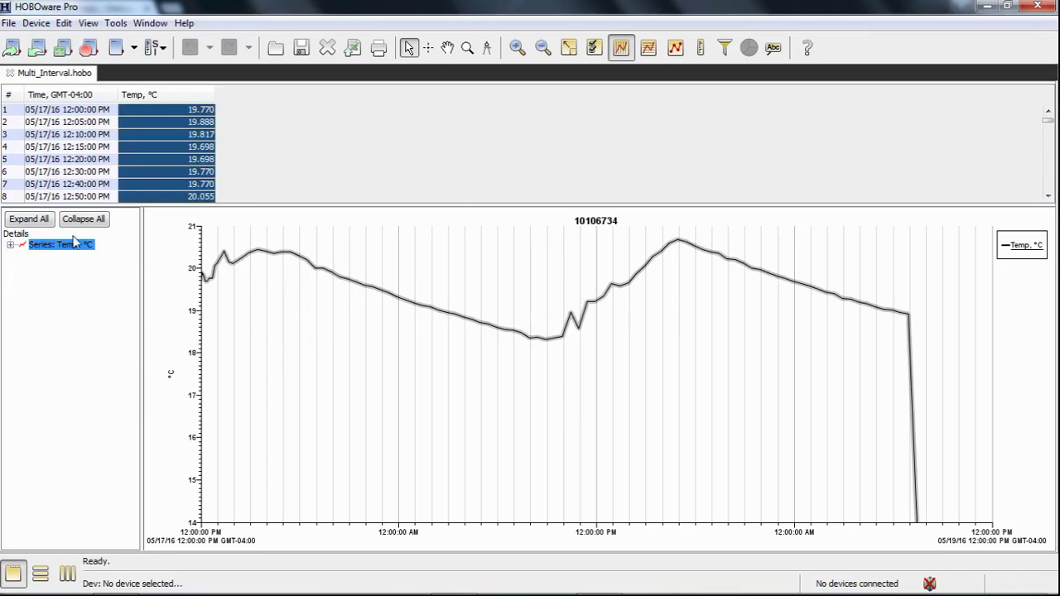
{"action": "left_click", "coordinate": [306, 363]}
Read crosshair temperatures at the 05/18 midday spike, an earlier point and 02:25 PM, then remove the crosshair.
{"action": "left_click", "coordinate": [428, 48]}
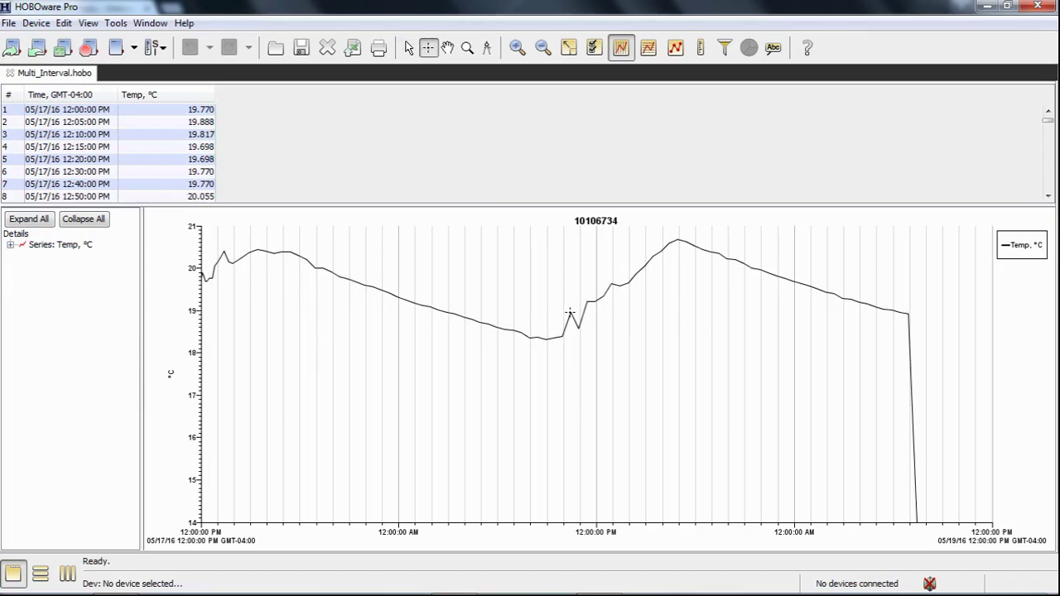
{"action": "left_click", "coordinate": [570, 312]}
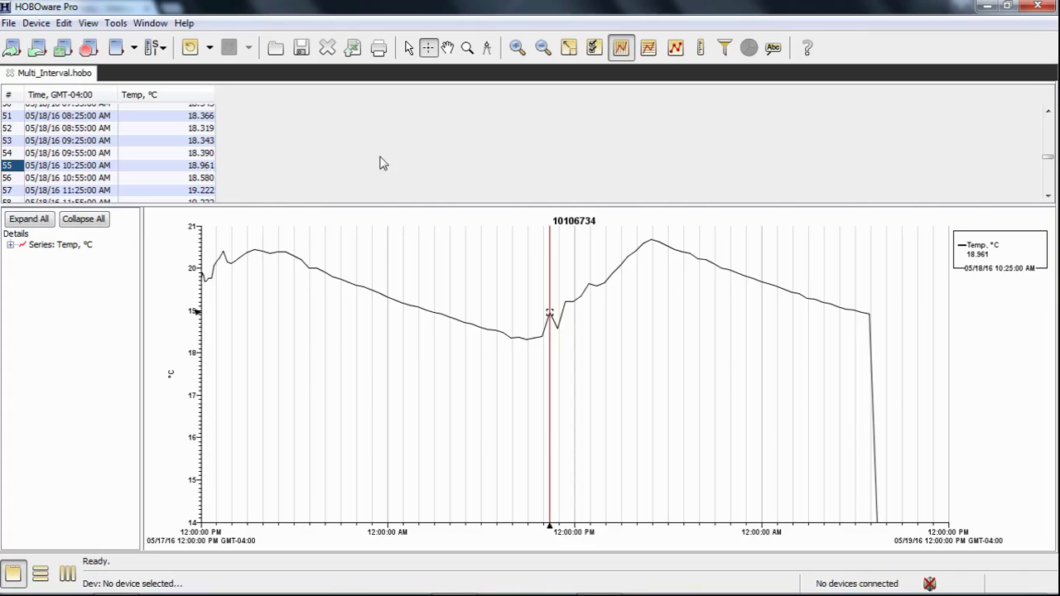
{"action": "left_click", "coordinate": [492, 325]}
{"action": "left_click", "coordinate": [614, 272]}
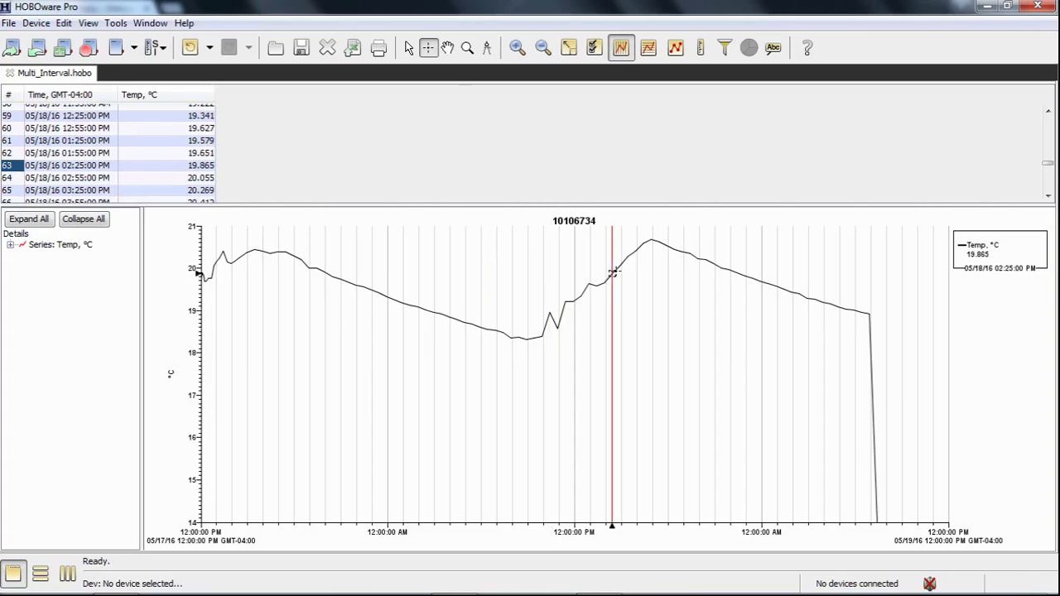
{"action": "right_click", "coordinate": [611, 273]}
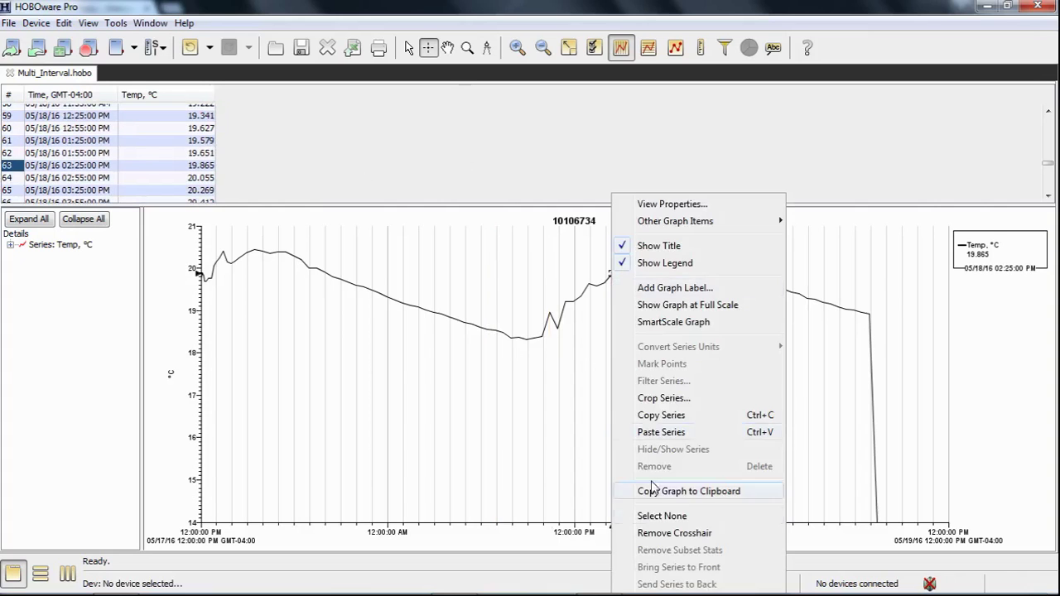
{"action": "left_click", "coordinate": [658, 536]}
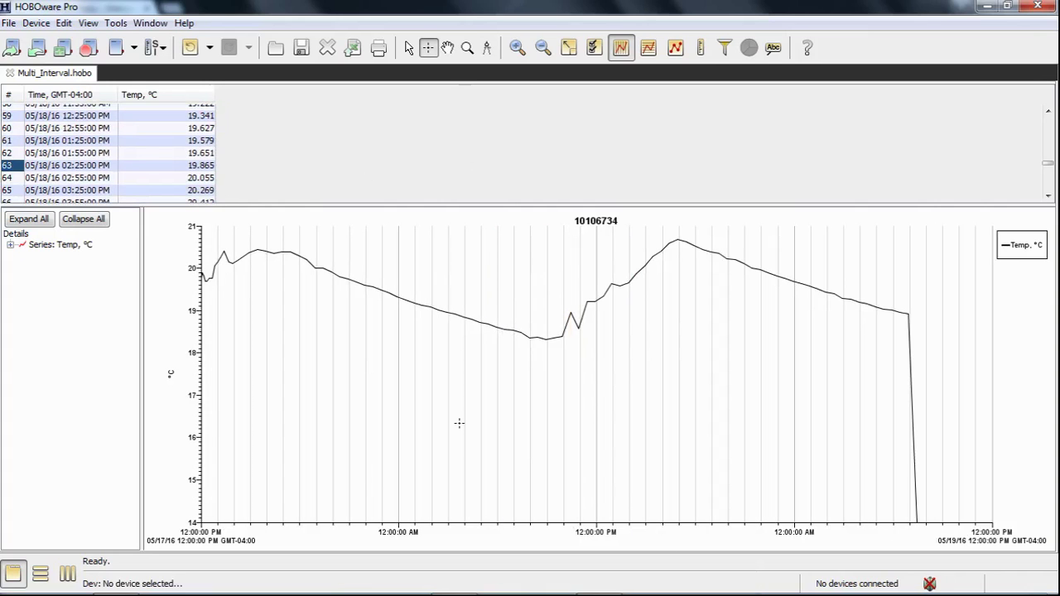
Pan the temperature graph with the Hand tool to show earlier times and a scale reaching 22 °C.
{"action": "left_click", "coordinate": [448, 47]}
{"action": "left_click_drag", "start_coordinate": [348, 295], "coordinate": [173, 331]}
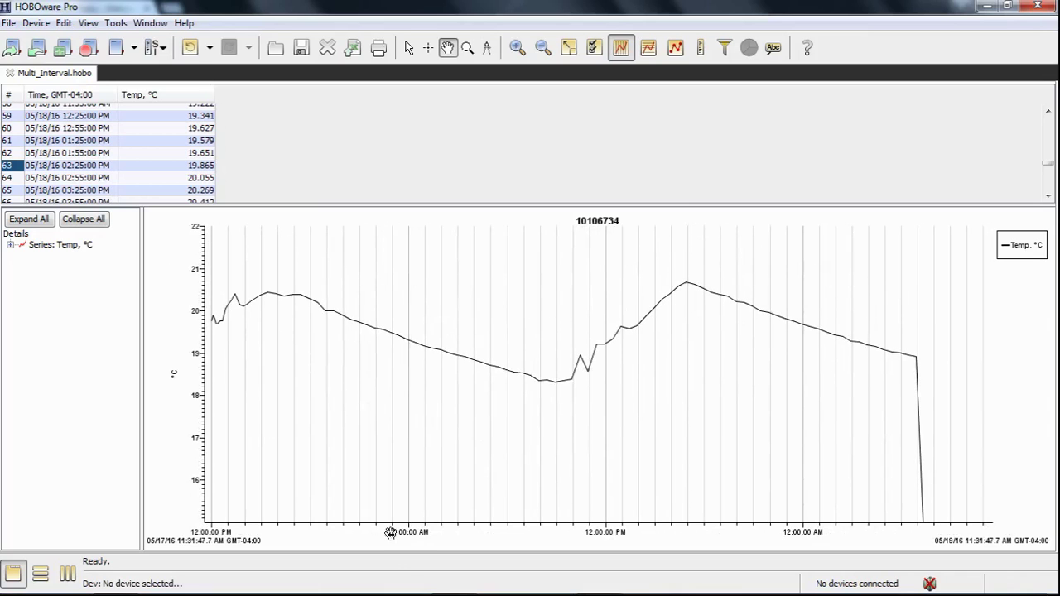
{"action": "left_click_drag", "start_coordinate": [403, 527], "coordinate": [406, 549]}
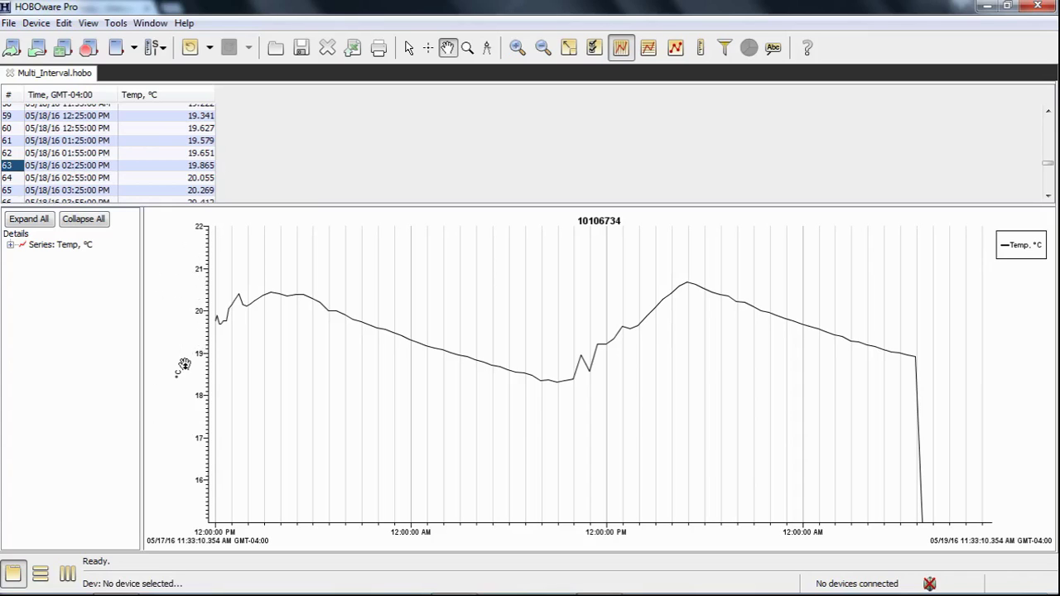
{"action": "left_click", "coordinate": [468, 49]}
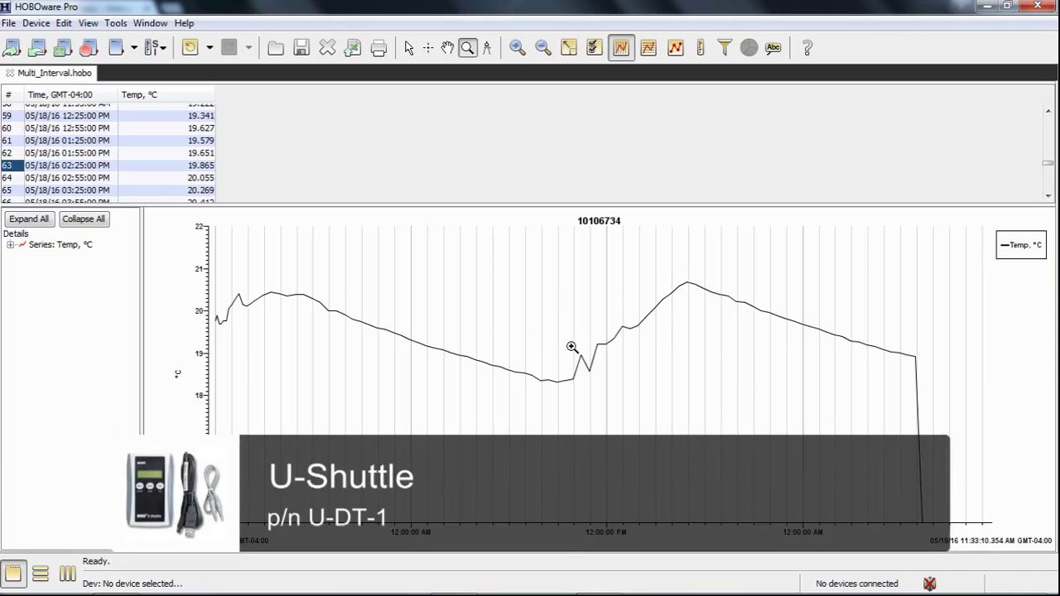
Zoom into the midday 05/18 temperature spike, then return the graph to full scale.
{"action": "left_click_drag", "start_coordinate": [571, 346], "coordinate": [591, 374]}
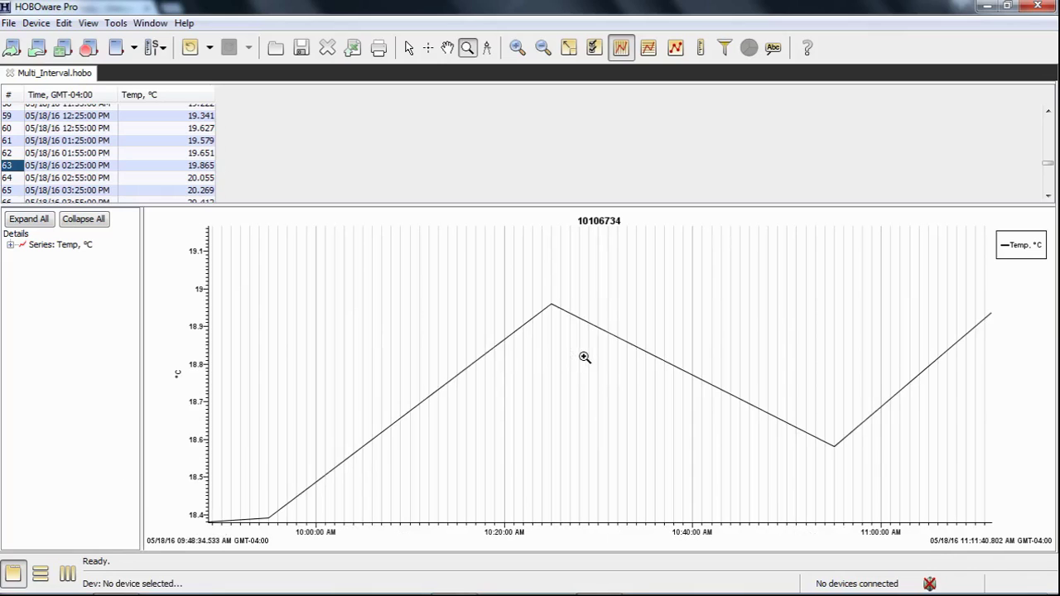
{"action": "left_click", "coordinate": [569, 49]}
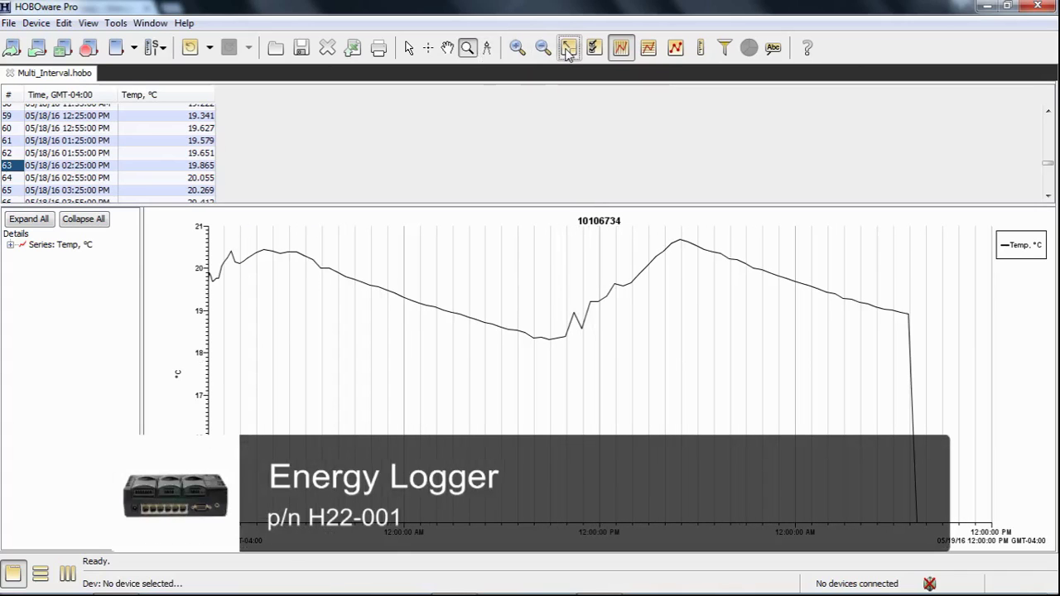
Measure a 13h 33m interval on the graph, review its time and Temp subset statistics, then close them.
{"action": "left_click", "coordinate": [487, 48]}
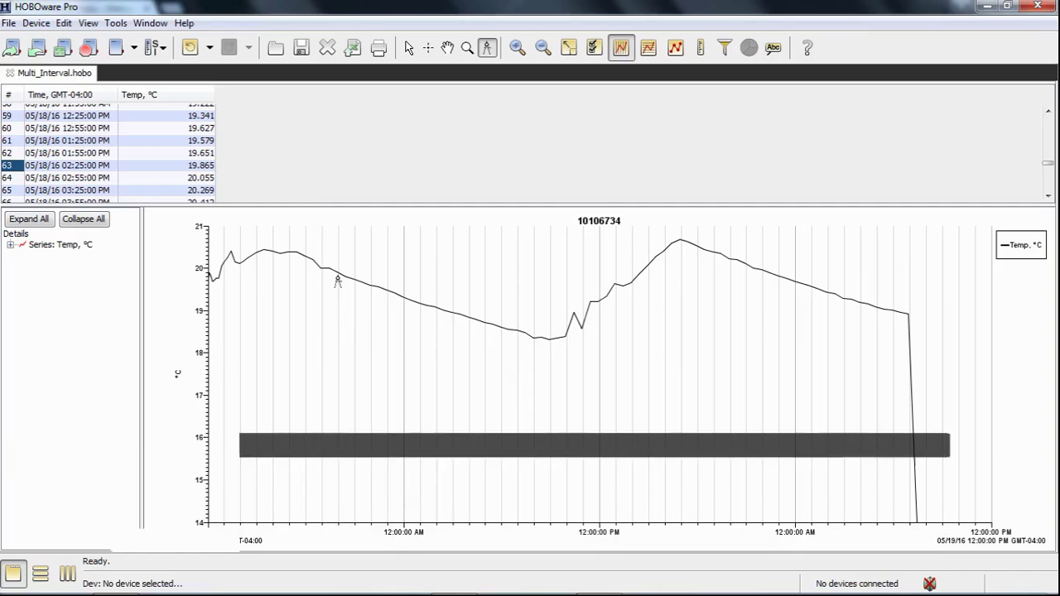
{"action": "left_click_drag", "start_coordinate": [338, 292], "coordinate": [561, 300]}
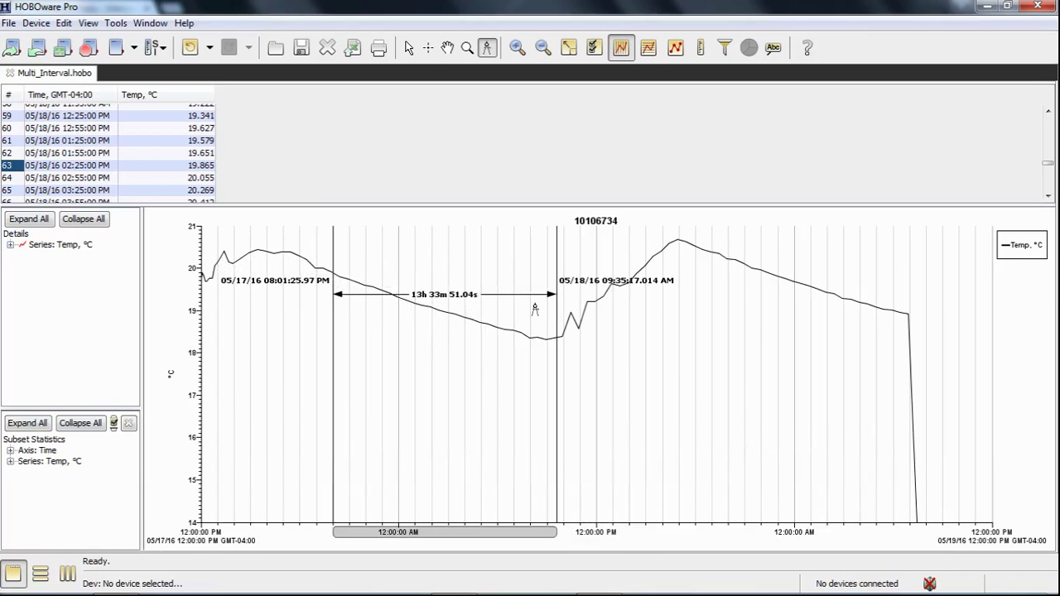
{"action": "left_click", "coordinate": [10, 451]}
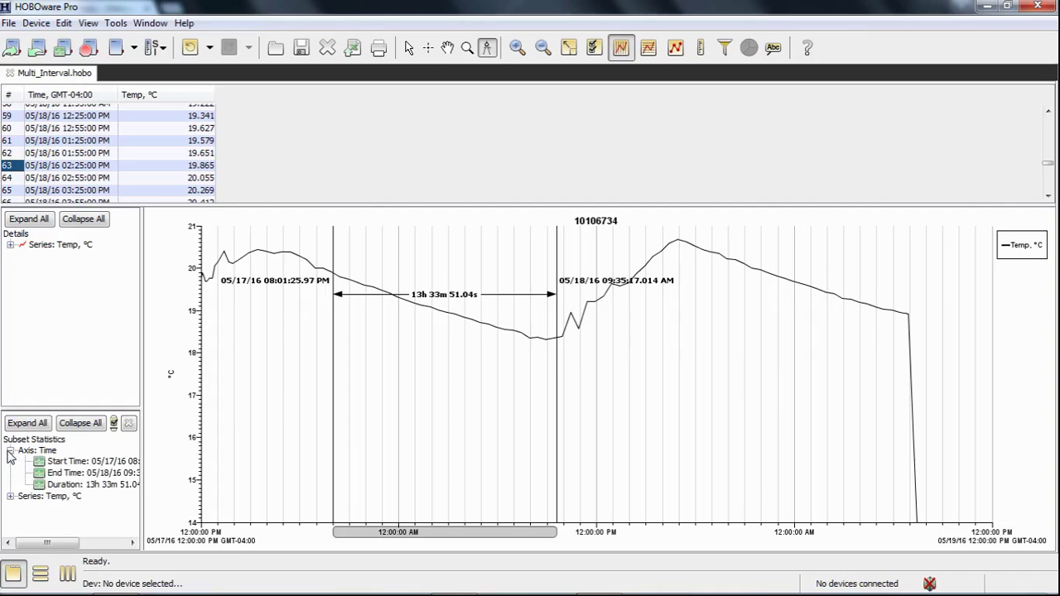
{"action": "left_click", "coordinate": [10, 452]}
{"action": "left_click", "coordinate": [11, 462]}
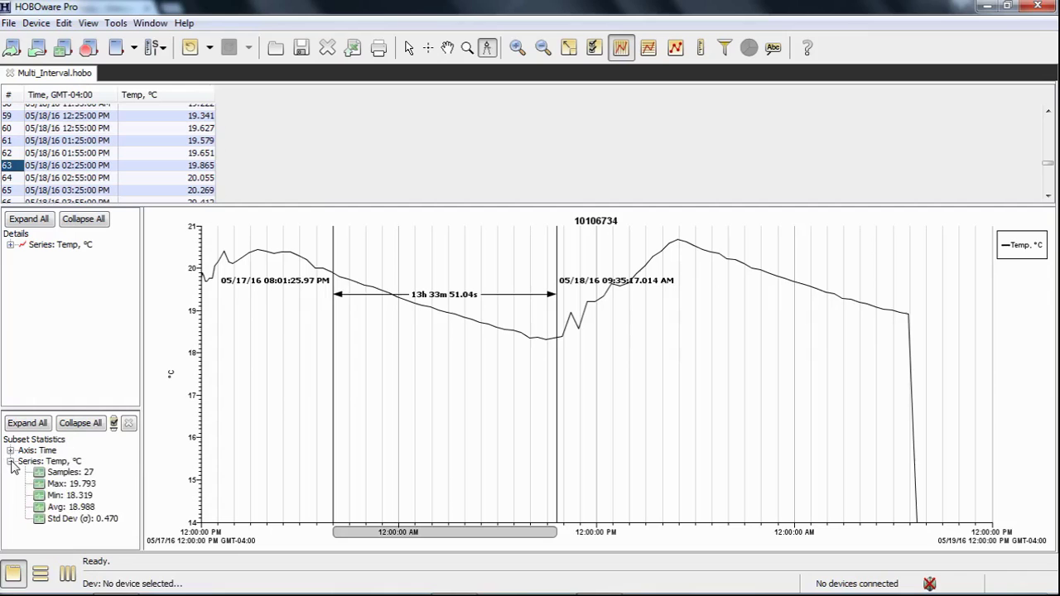
{"action": "left_click", "coordinate": [11, 461]}
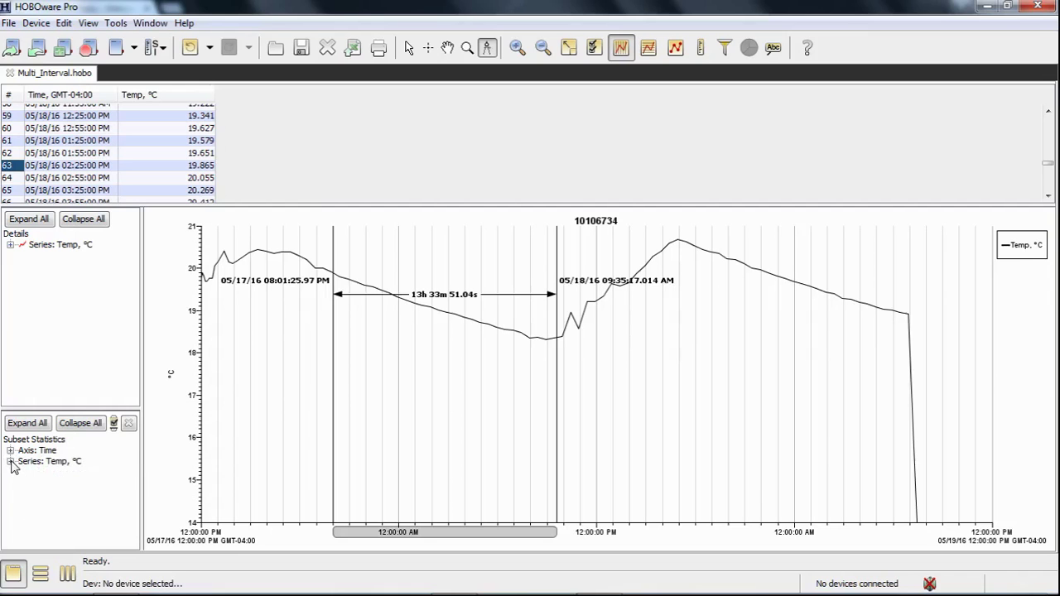
{"action": "left_click", "coordinate": [128, 424]}
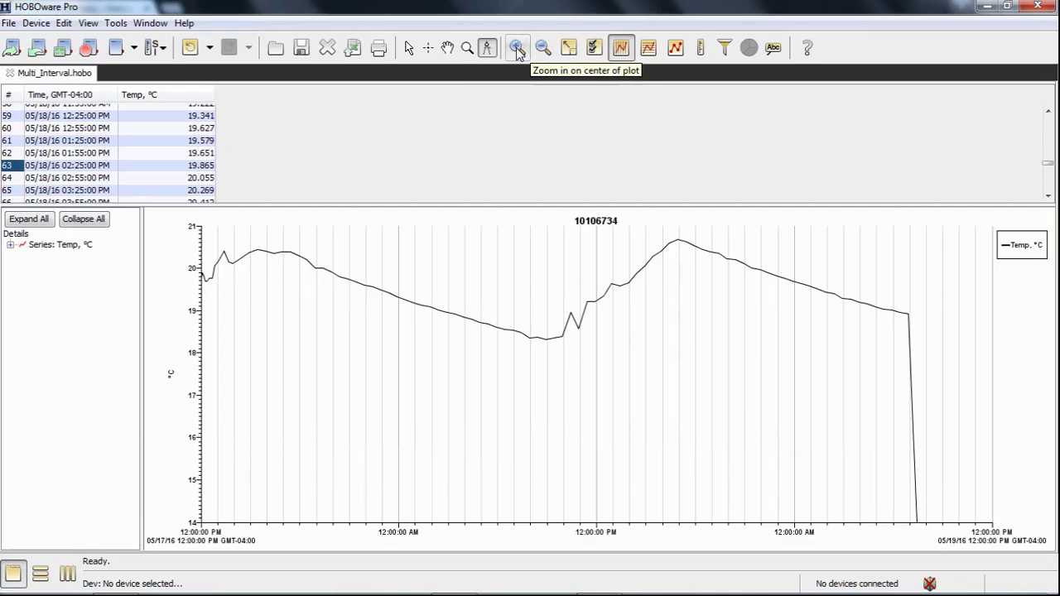
Zoom the graph in to a 12-hour span and back out, restore full scale, and open View Properties.
{"action": "left_click", "coordinate": [516, 50]}
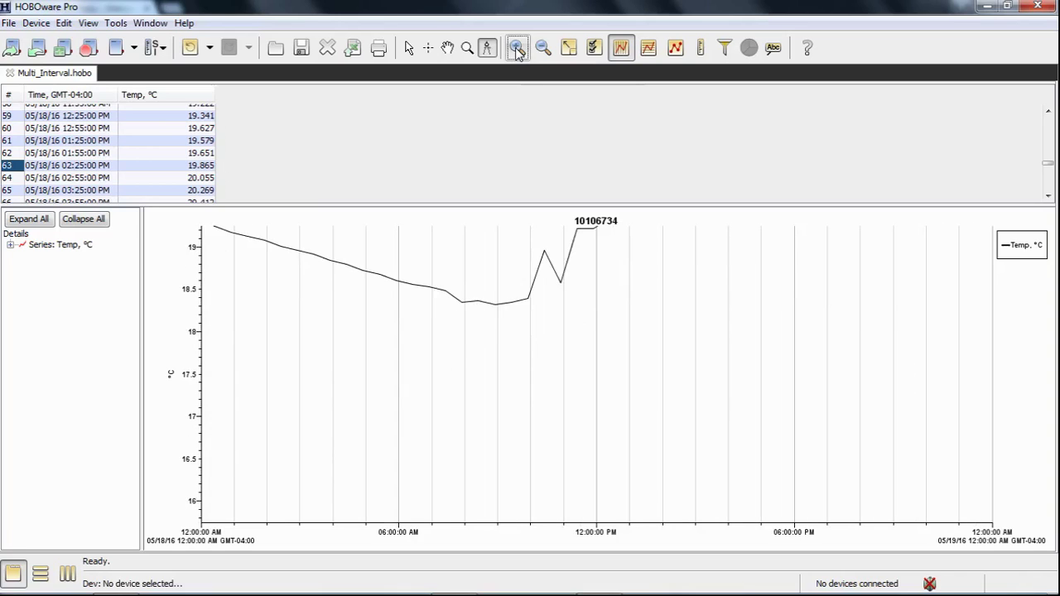
{"action": "left_click", "coordinate": [516, 49]}
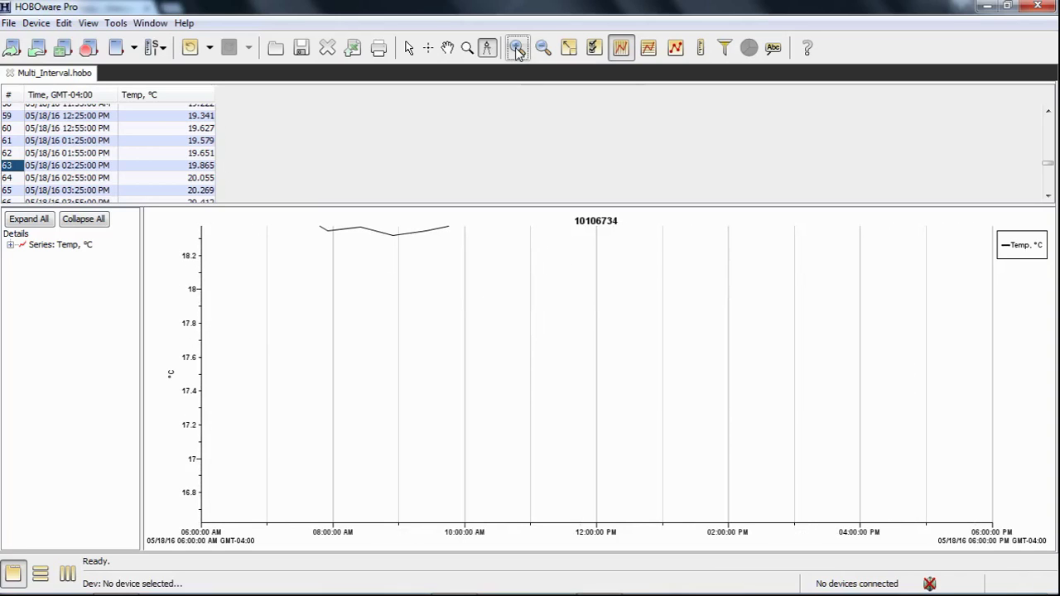
{"action": "left_click", "coordinate": [542, 50]}
{"action": "left_click", "coordinate": [542, 49]}
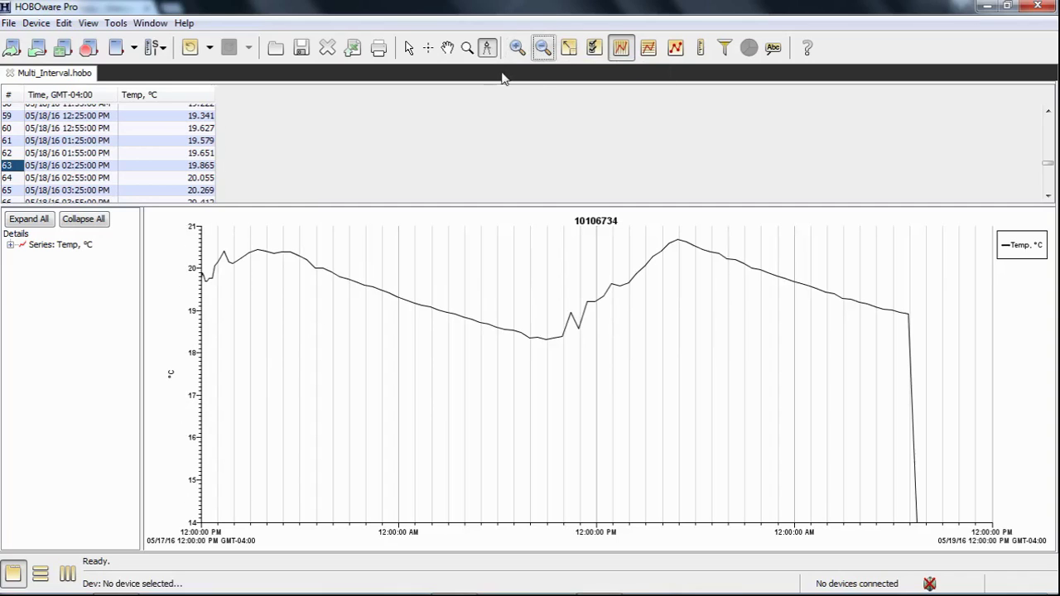
{"action": "left_click", "coordinate": [517, 48]}
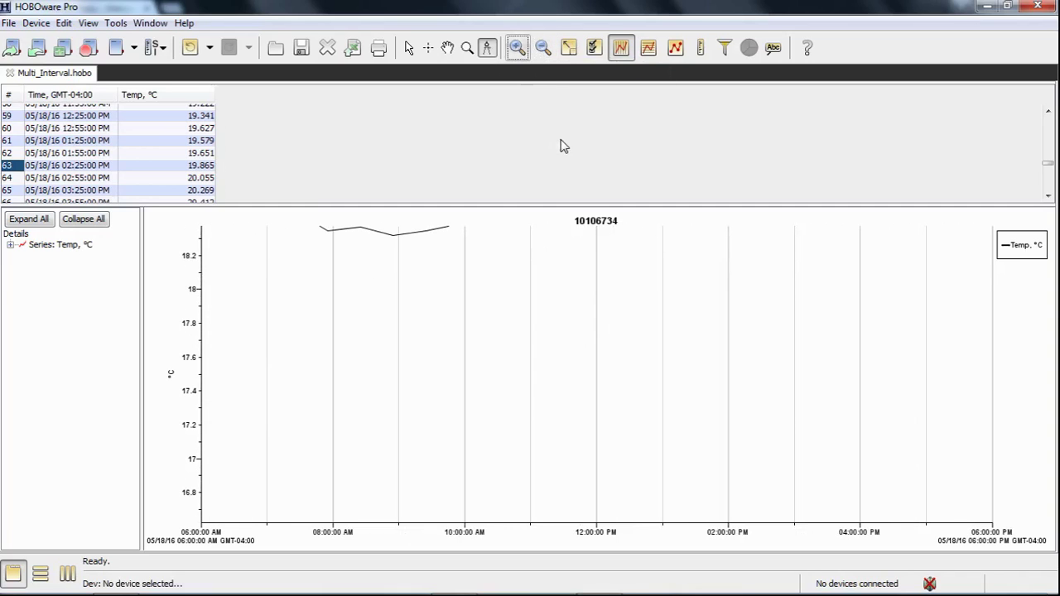
{"action": "left_click", "coordinate": [568, 48]}
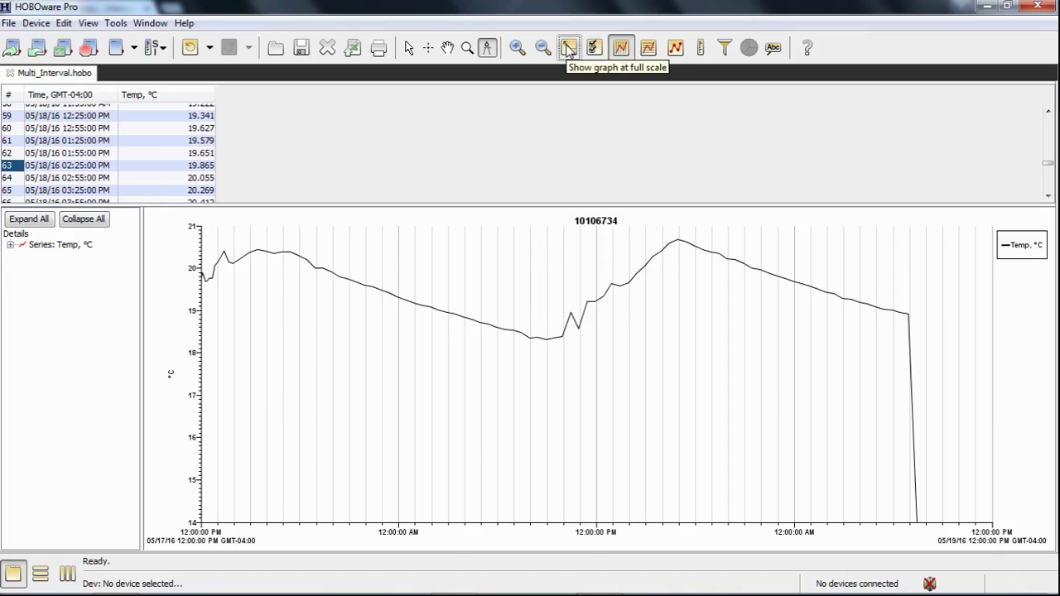
{"action": "left_click", "coordinate": [596, 50]}
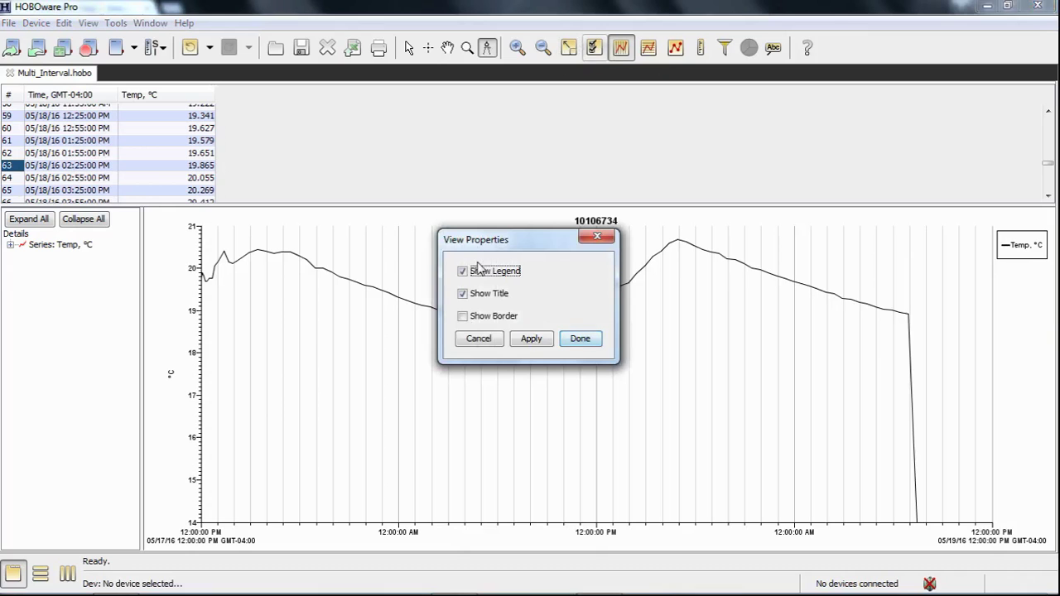
Apply a plot border, remove it again, and close View Properties.
{"action": "left_click", "coordinate": [462, 316]}
{"action": "left_click", "coordinate": [538, 340]}
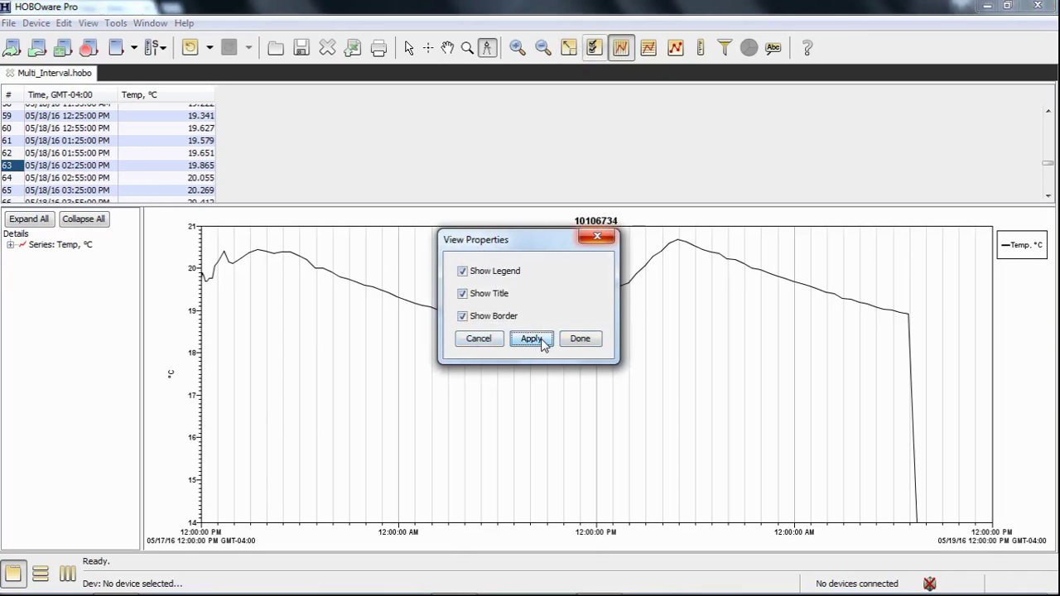
{"action": "left_click", "coordinate": [463, 316]}
{"action": "left_click", "coordinate": [526, 340]}
{"action": "left_click", "coordinate": [571, 339]}
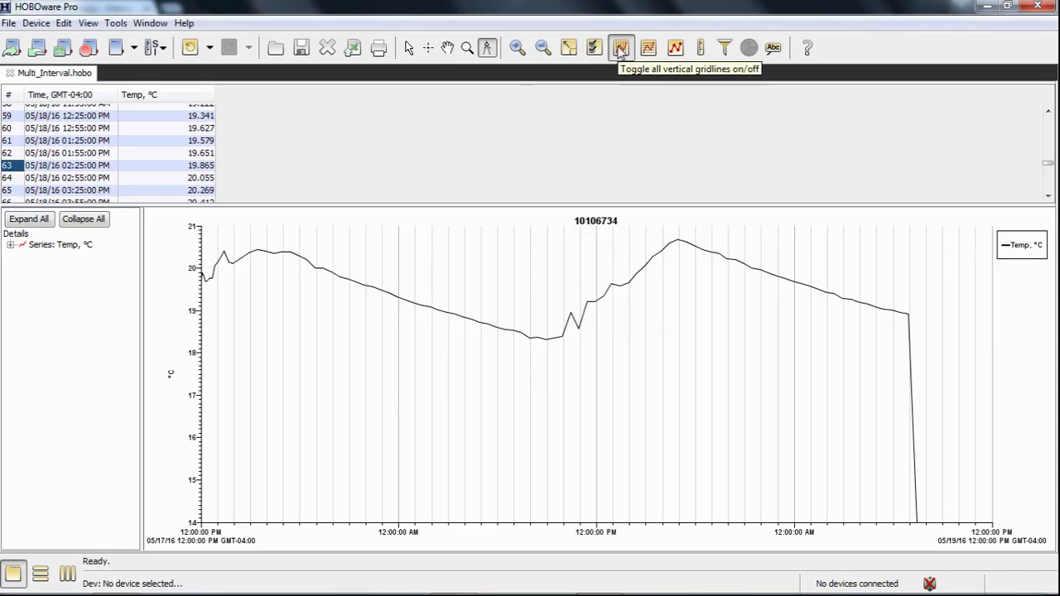
Toggle the vertical gridlines off and on, and the horizontal gridlines on and off.
{"action": "left_click", "coordinate": [620, 50]}
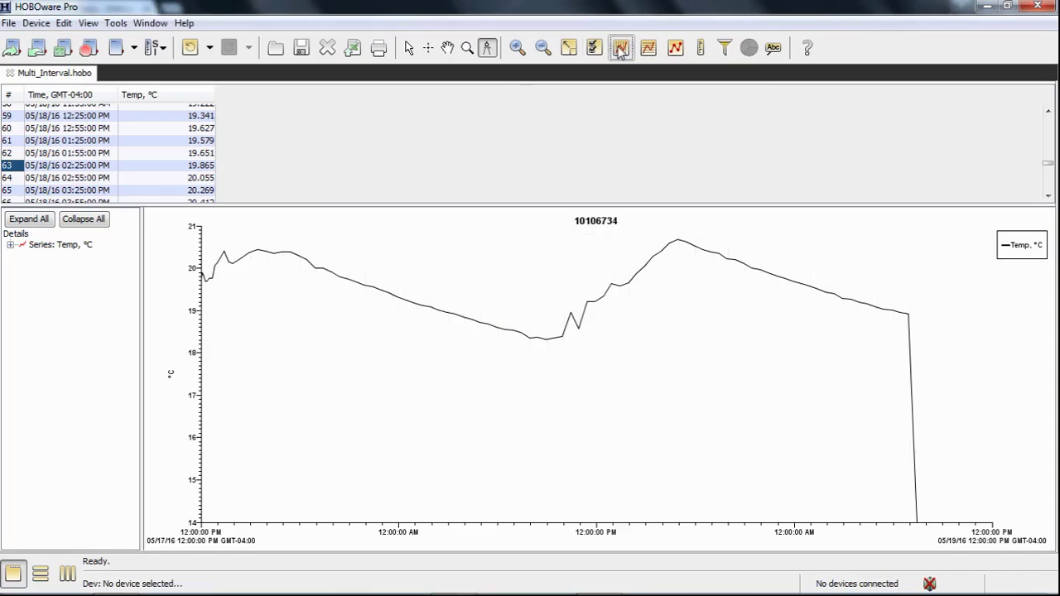
{"action": "left_click", "coordinate": [620, 49]}
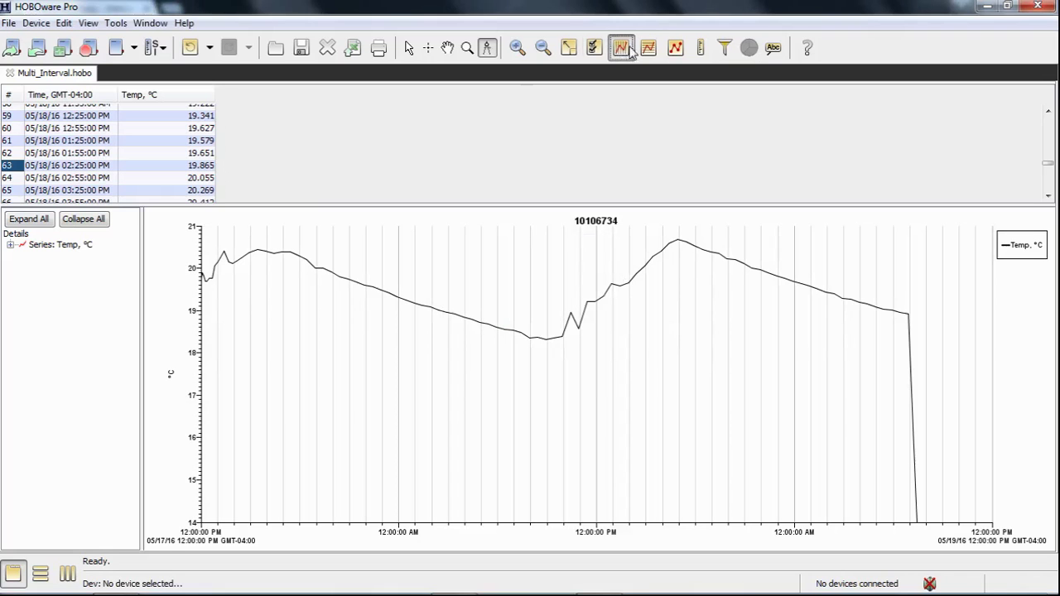
{"action": "left_click", "coordinate": [651, 51]}
{"action": "left_click", "coordinate": [651, 51]}
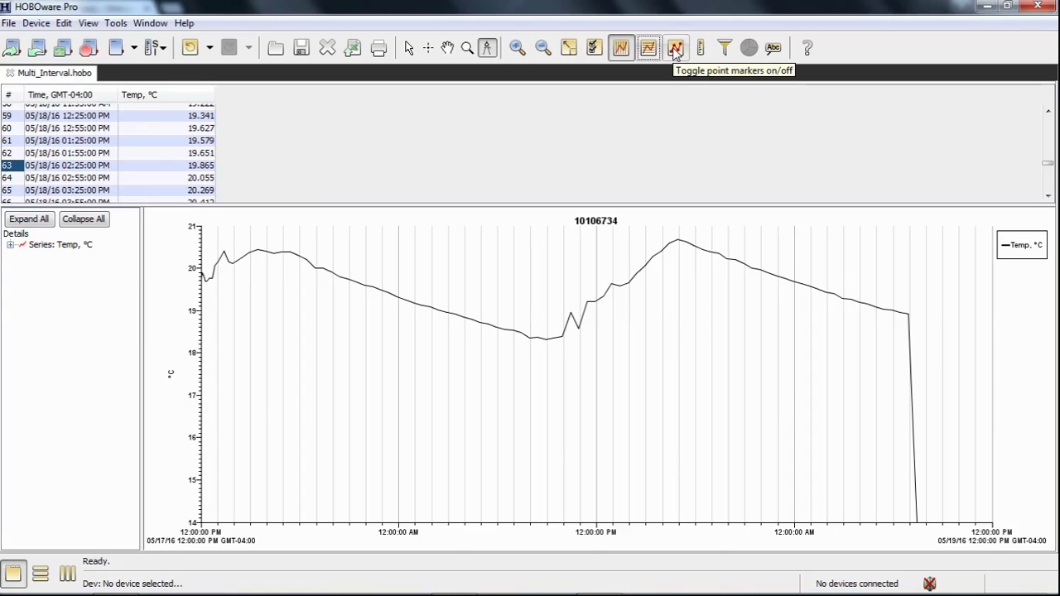
Show point markers on the Temp line, switch to the selection tool, and open Convert Plot.
{"action": "left_click", "coordinate": [676, 50]}
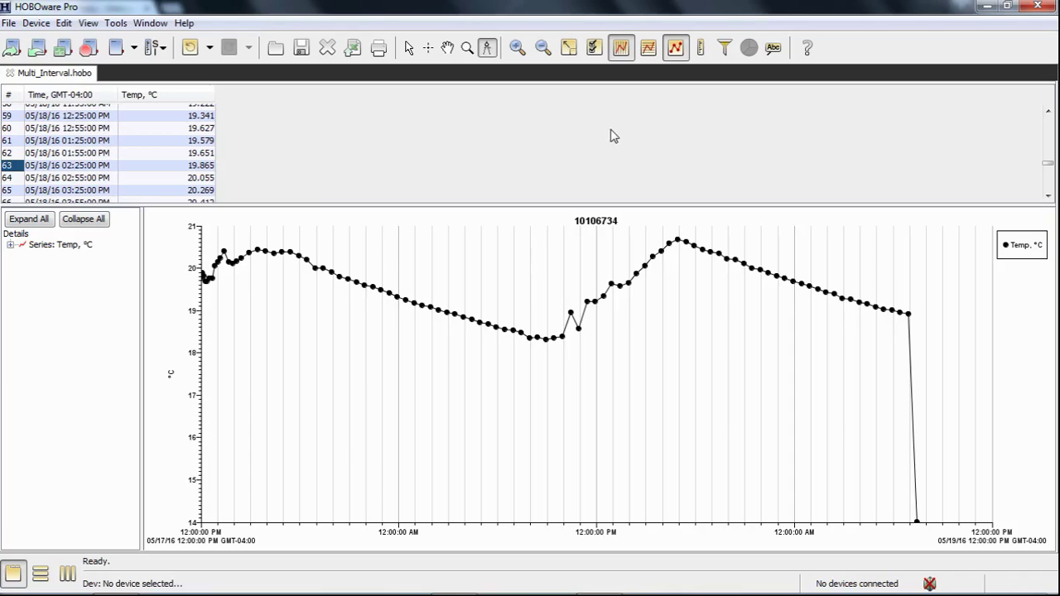
{"action": "left_click", "coordinate": [409, 48]}
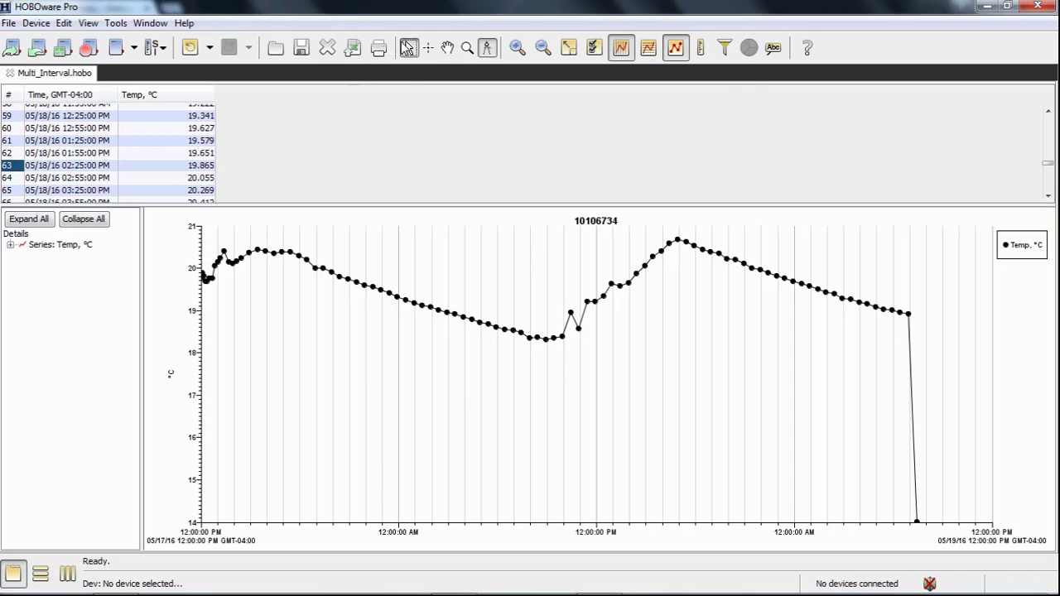
{"action": "left_click", "coordinate": [702, 48]}
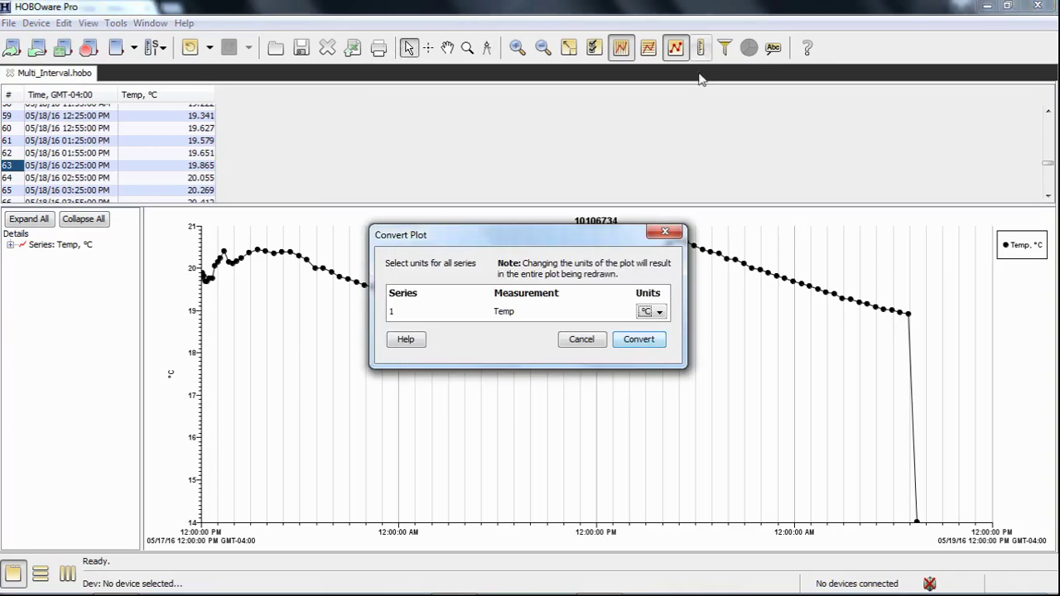
Convert the Temp series units from °C to °F.
{"action": "left_click", "coordinate": [658, 312]}
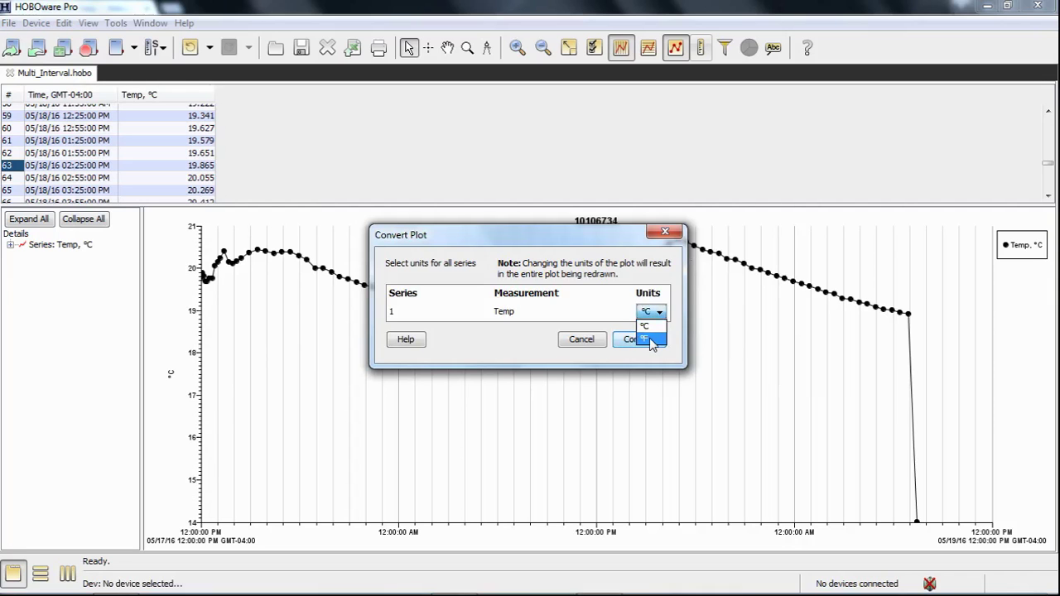
{"action": "left_click", "coordinate": [653, 341]}
{"action": "left_click", "coordinate": [650, 339]}
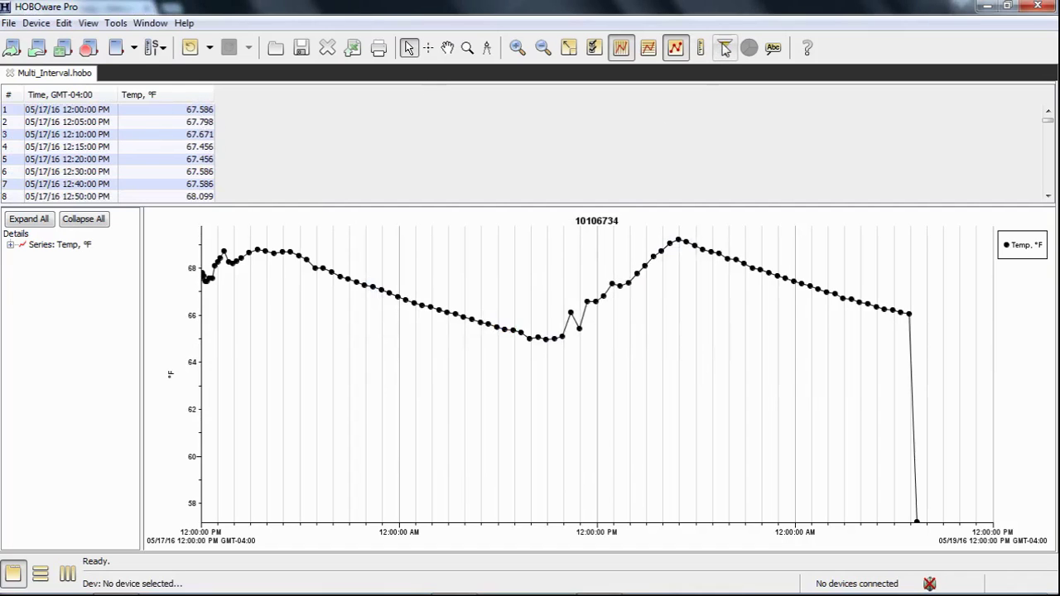
Attempt the Filter tool without a series selected and dismiss the series-selection warning.
{"action": "left_click", "coordinate": [724, 48]}
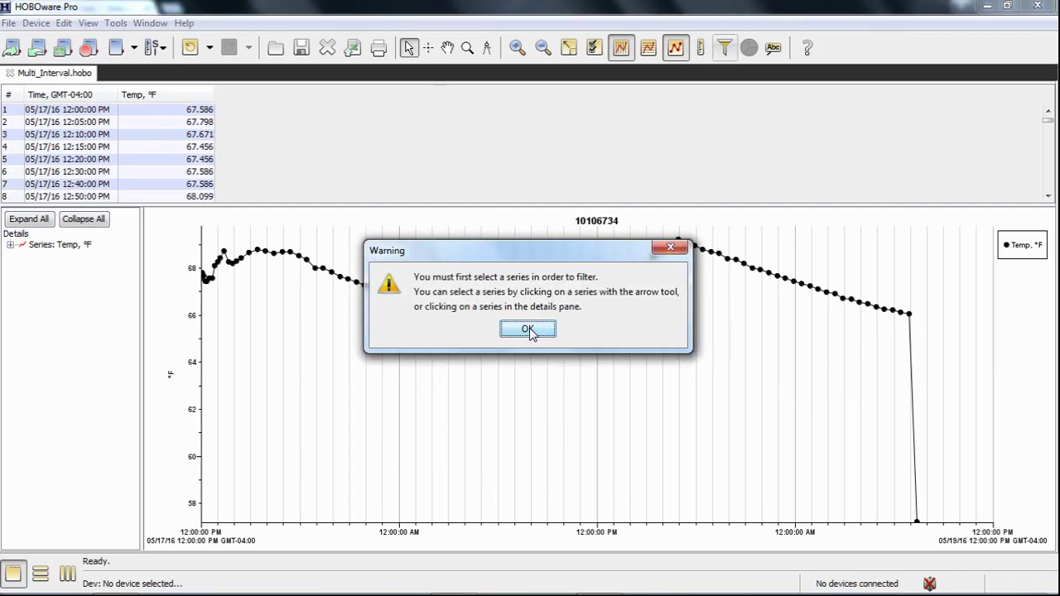
{"action": "left_click", "coordinate": [528, 330]}
{"action": "left_click", "coordinate": [726, 48]}
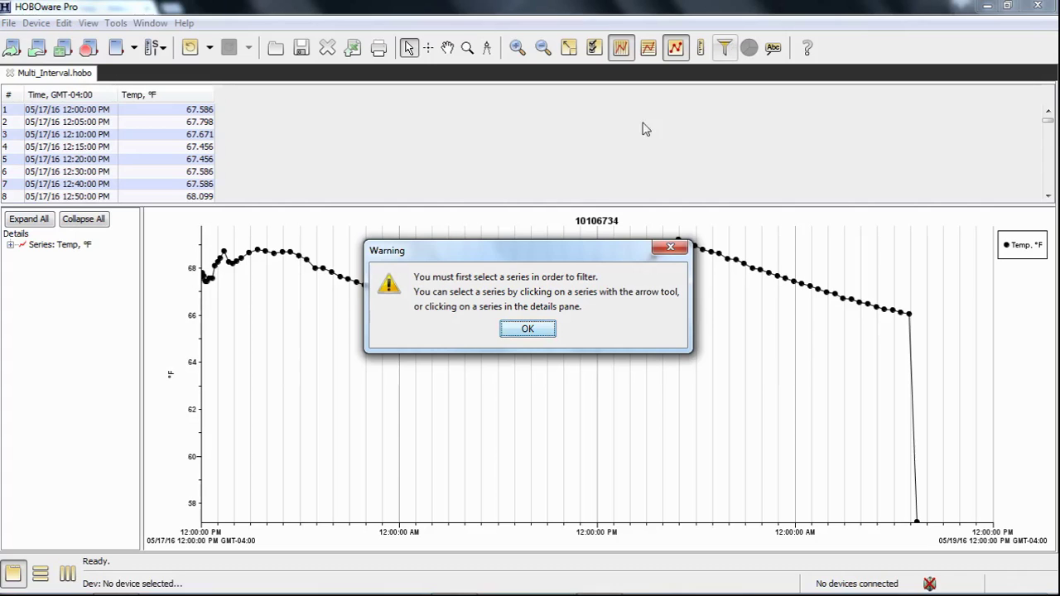
{"action": "left_click", "coordinate": [528, 330]}
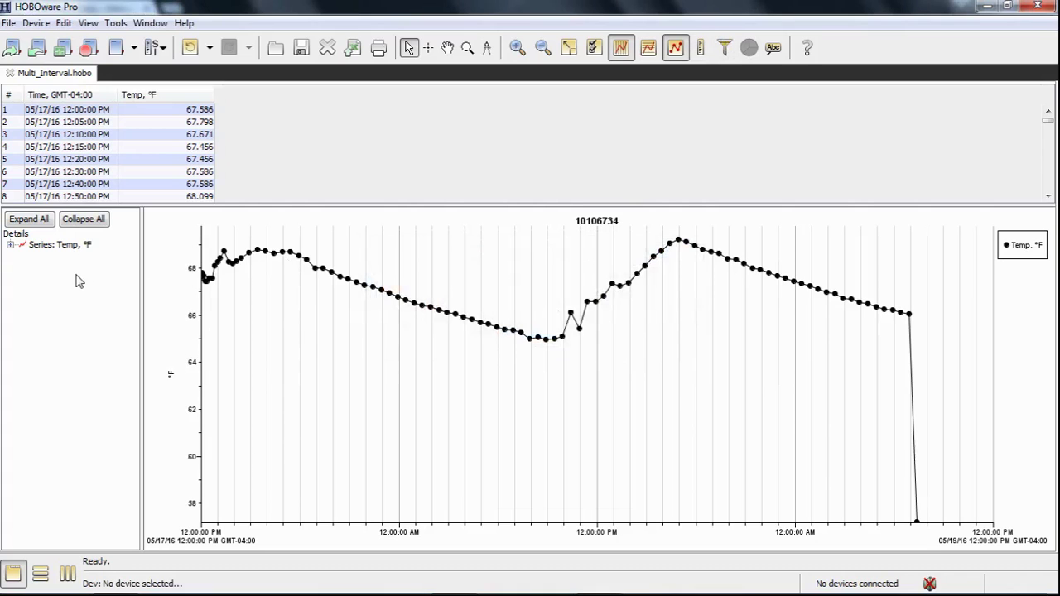
Select Temp, °F and filter it to a Maximum Temp per 1 Day series.
{"action": "left_click", "coordinate": [50, 246]}
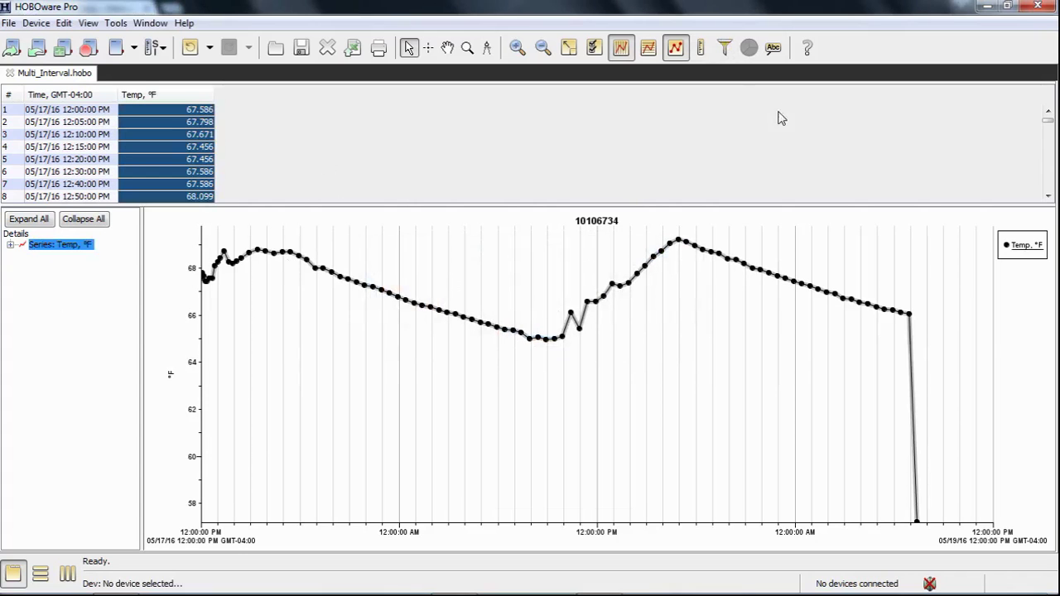
{"action": "left_click", "coordinate": [724, 47]}
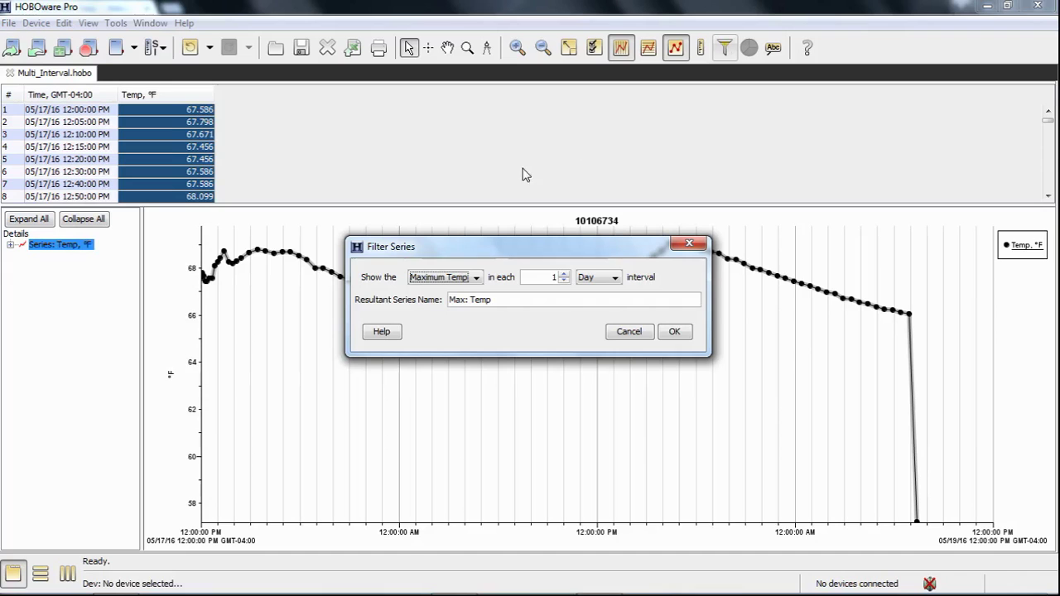
{"action": "left_click", "coordinate": [477, 278]}
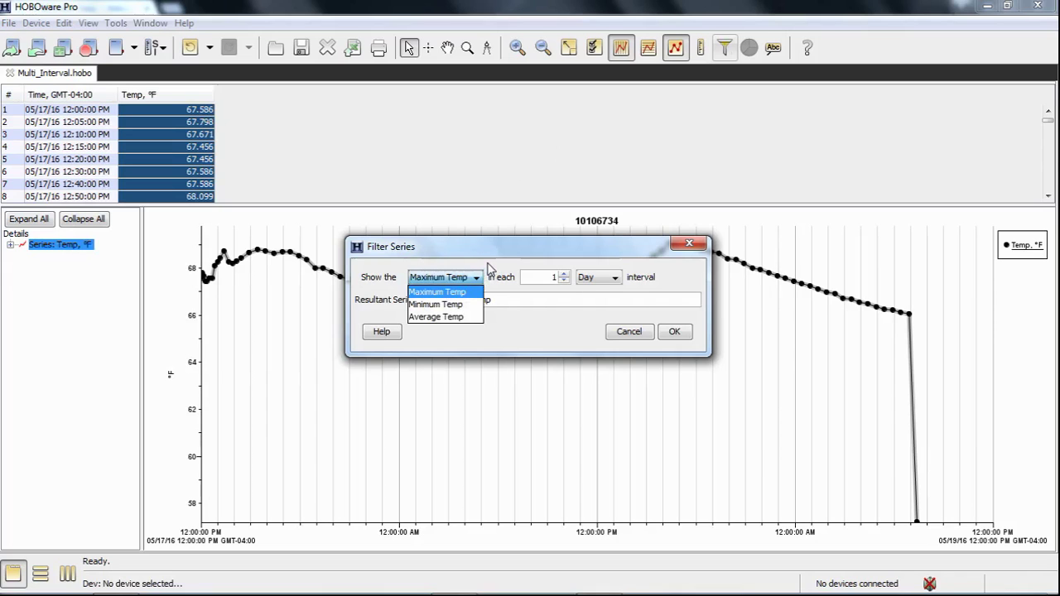
{"action": "left_click", "coordinate": [634, 335]}
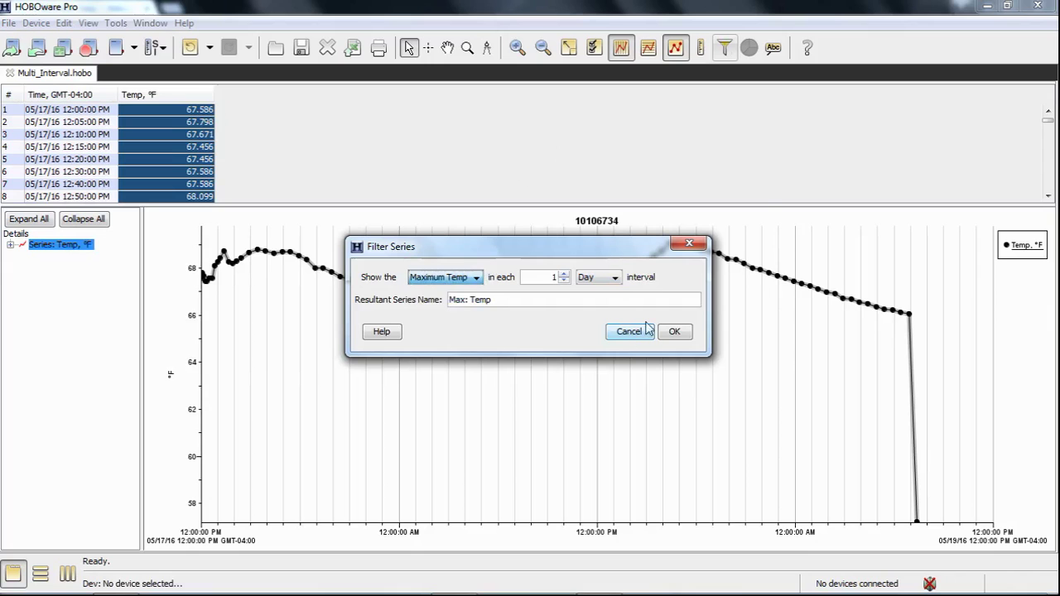
{"action": "left_click", "coordinate": [677, 332]}
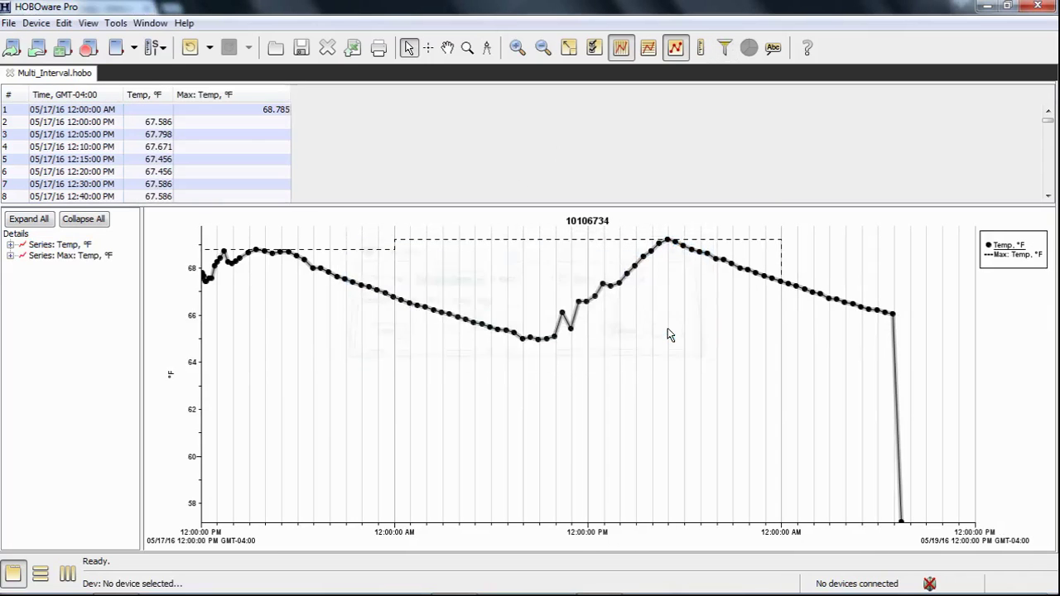
Undo the Max: Temp series, the °F conversion, the point markers and the thickened line.
{"action": "left_click", "coordinate": [190, 48]}
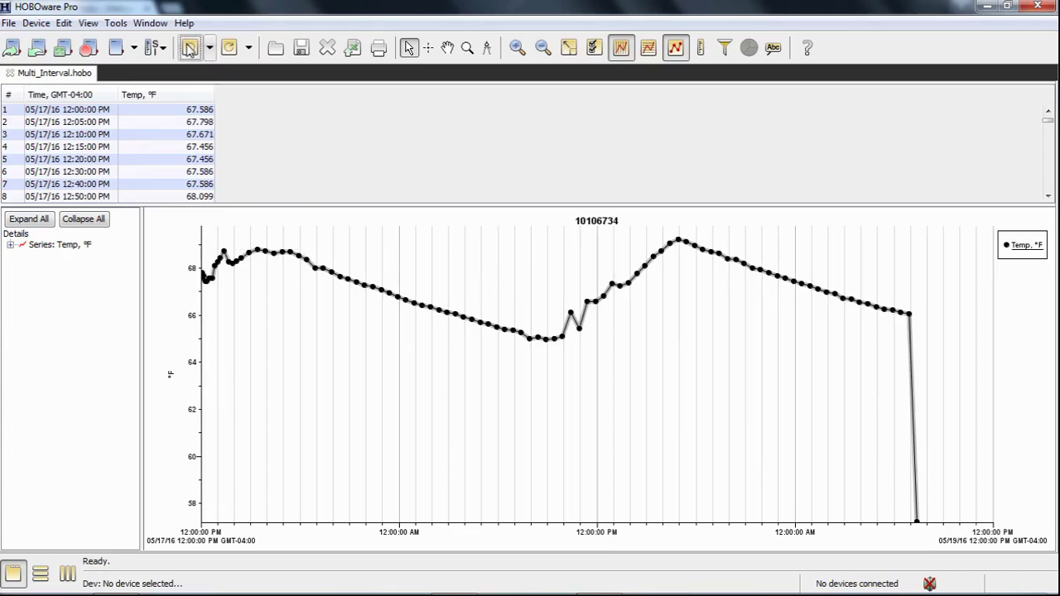
{"action": "left_click", "coordinate": [210, 47]}
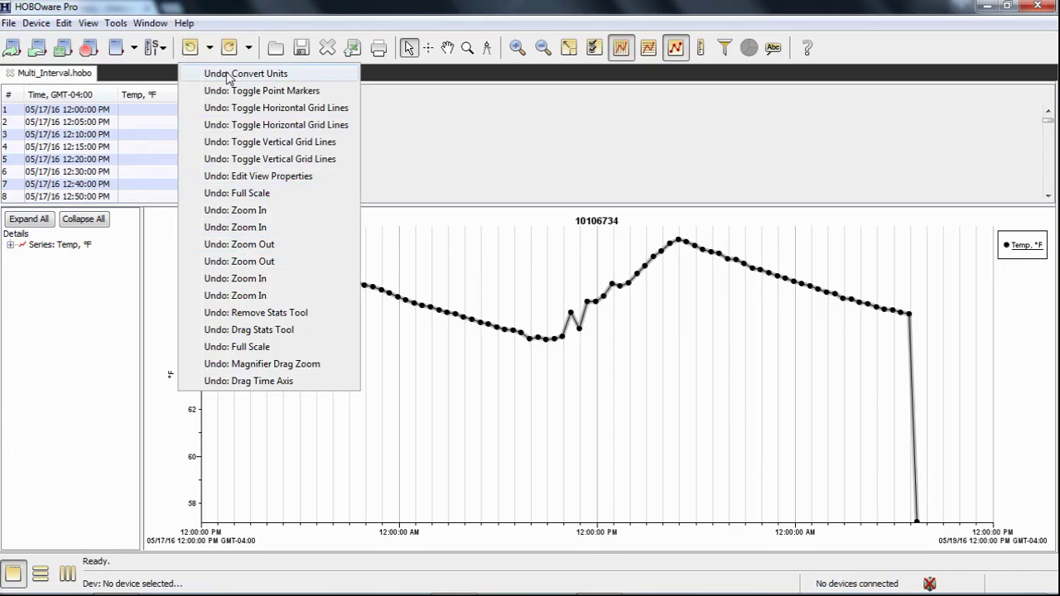
{"action": "left_click", "coordinate": [455, 111]}
{"action": "left_click", "coordinate": [189, 47]}
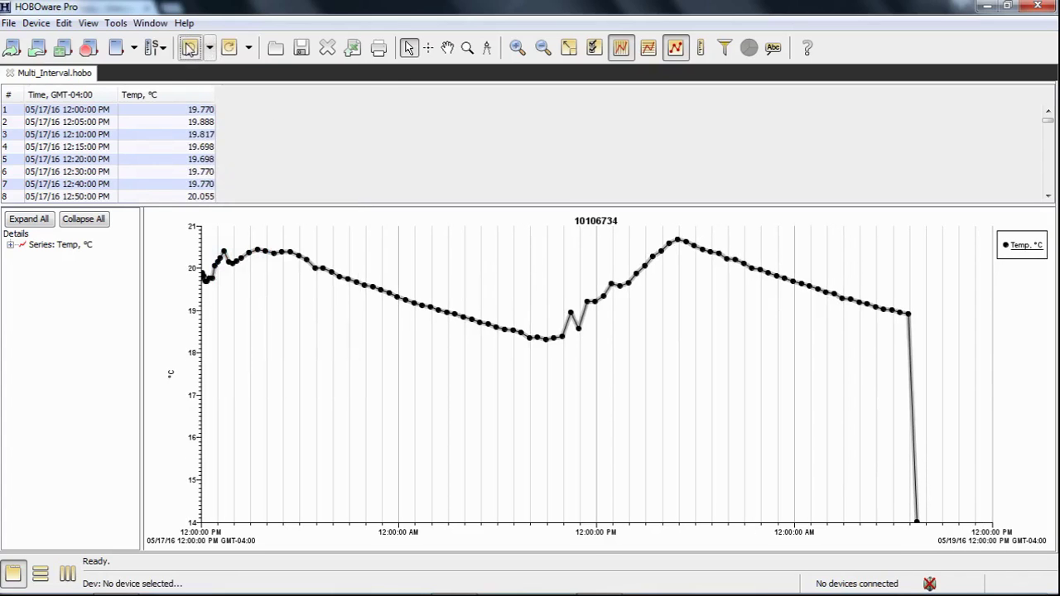
{"action": "left_click", "coordinate": [190, 47]}
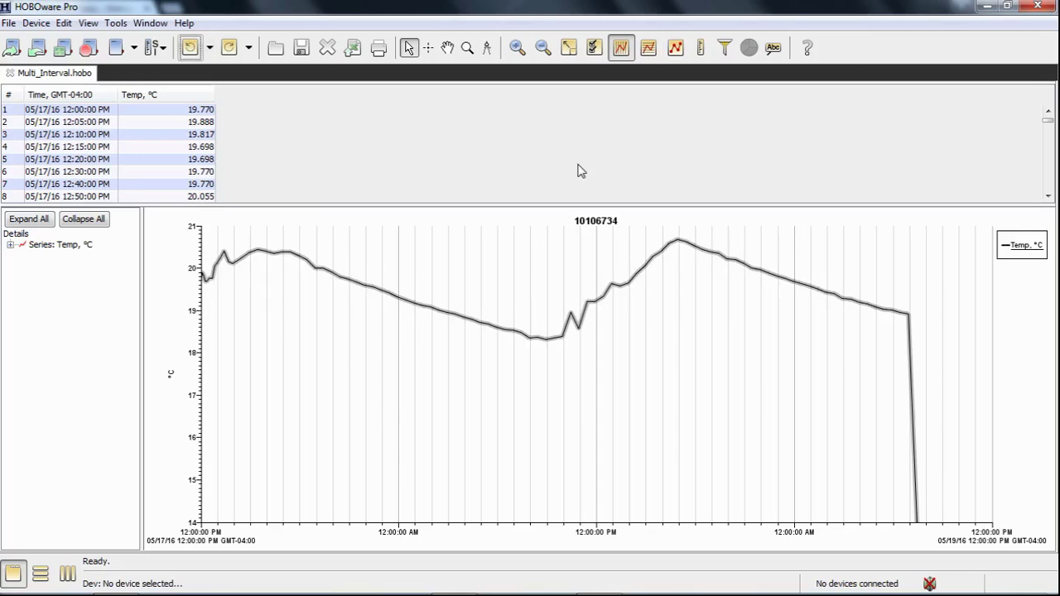
{"action": "key", "text": "ctrl+z"}
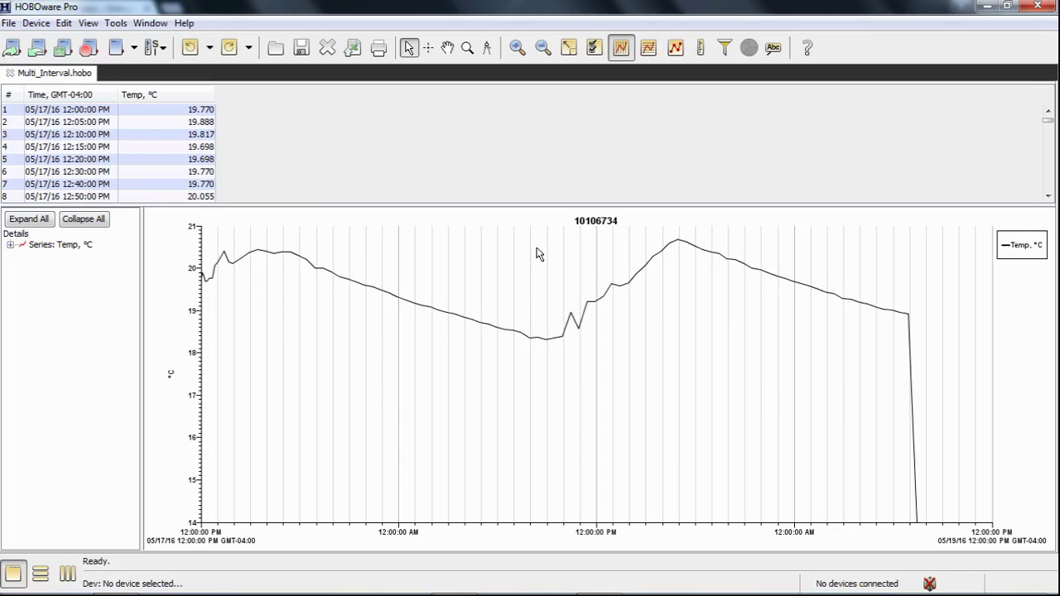
Start a graph text label, cancel Graph Label Properties, and open the HOBOware help.
{"action": "left_click", "coordinate": [773, 49]}
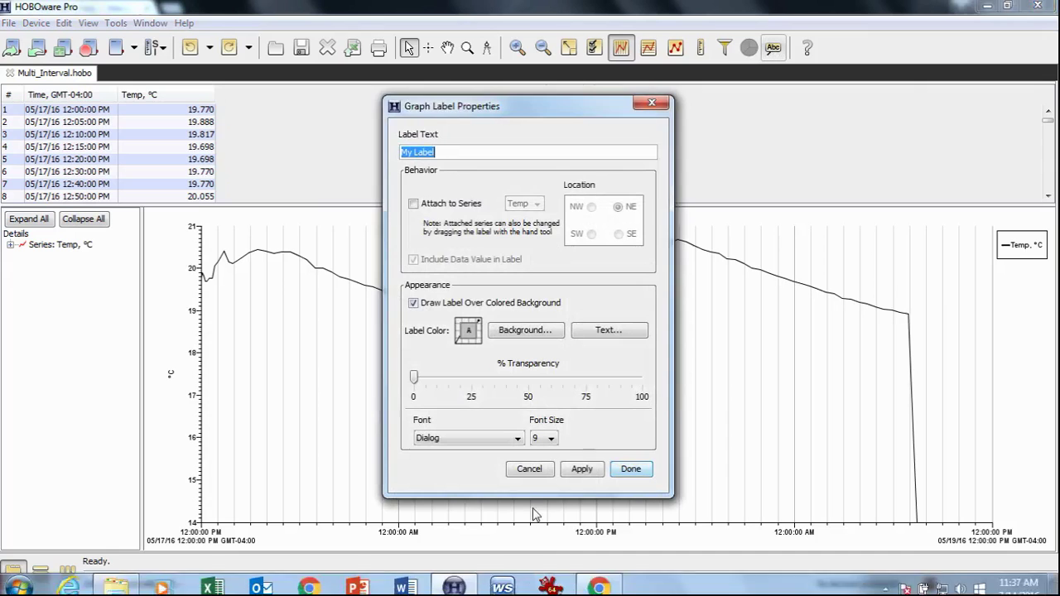
{"action": "left_click", "coordinate": [529, 468]}
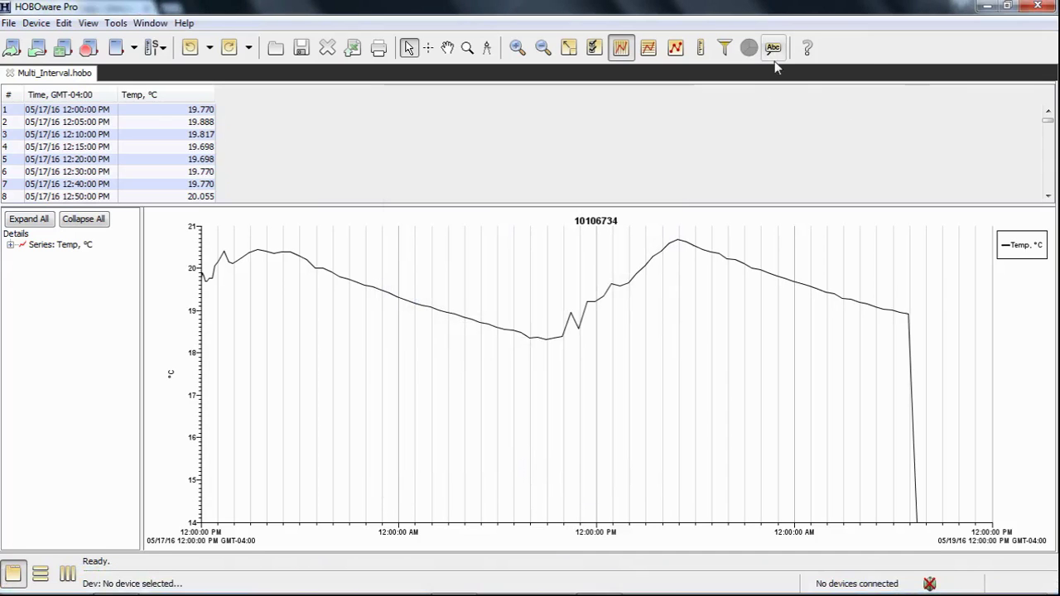
{"action": "left_click", "coordinate": [809, 48]}
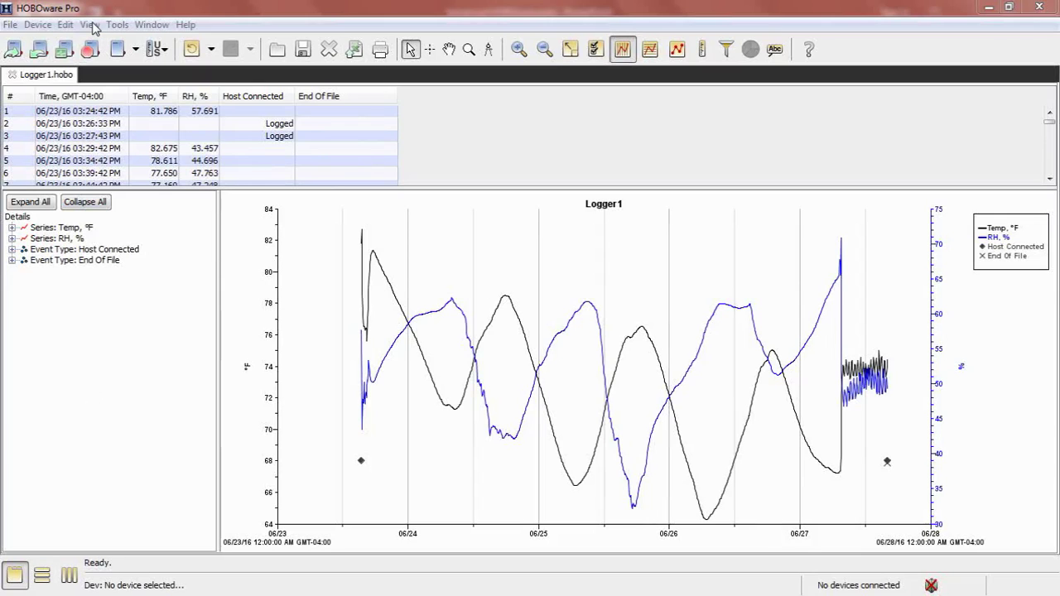
{"action": "left_click", "coordinate": [91, 25]}
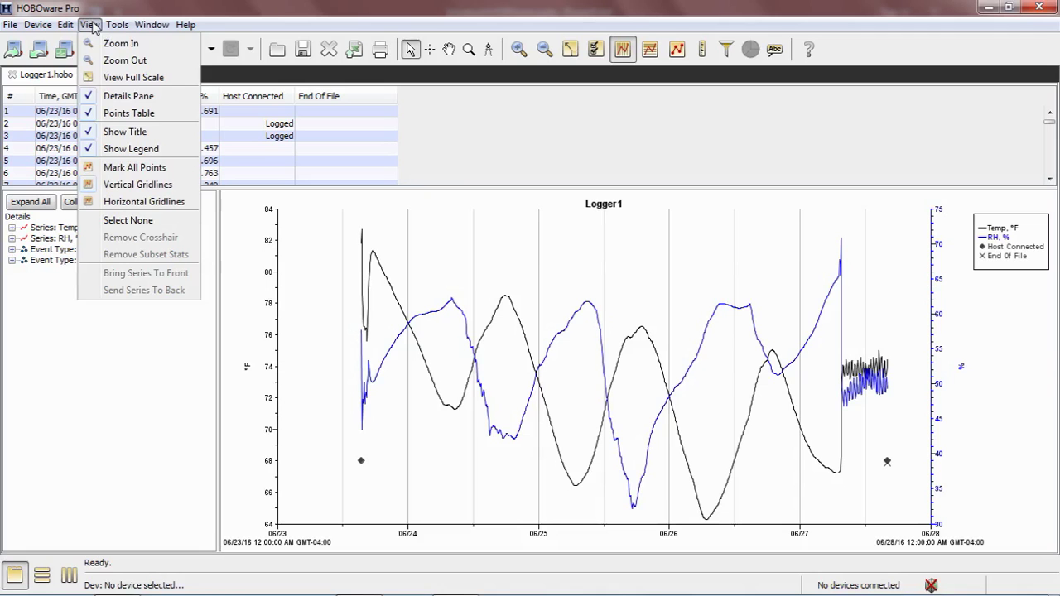
{"action": "left_click", "coordinate": [88, 97]}
{"action": "left_click", "coordinate": [90, 24]}
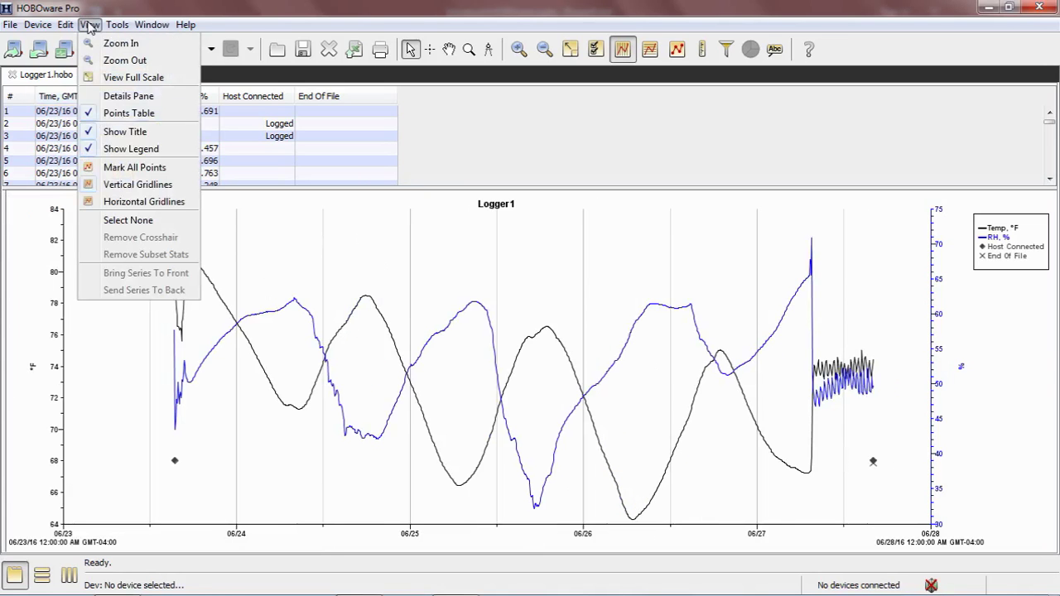
{"action": "left_click", "coordinate": [93, 97]}
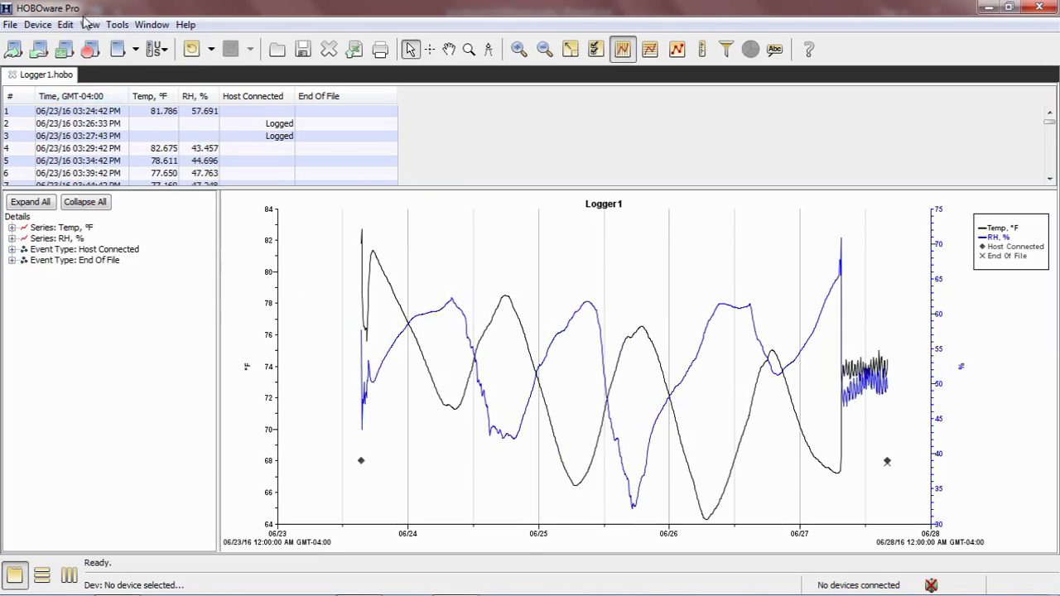
{"action": "left_click", "coordinate": [88, 24]}
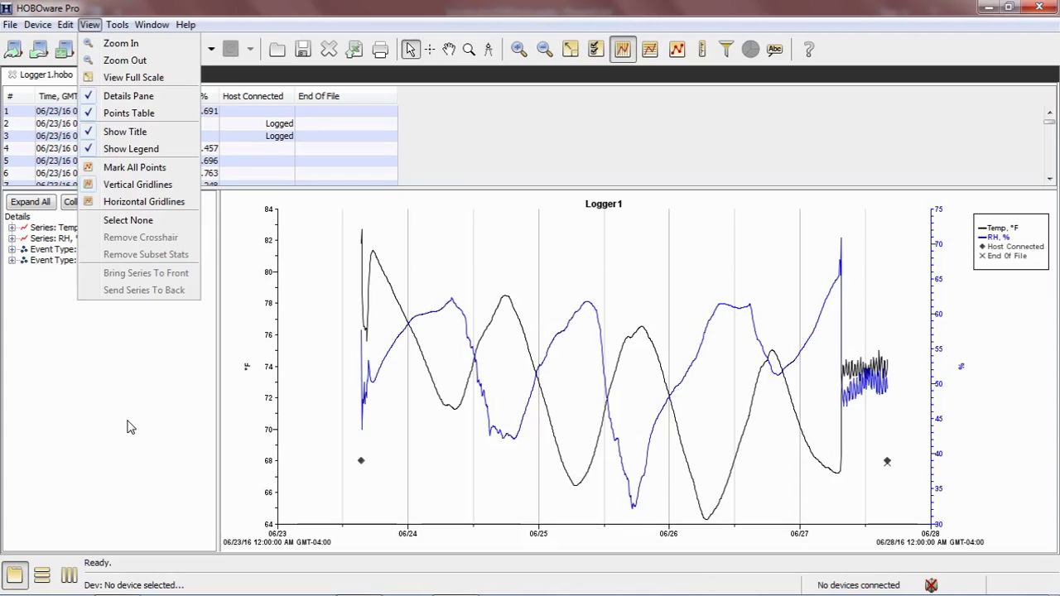
{"action": "key", "text": "Escape"}
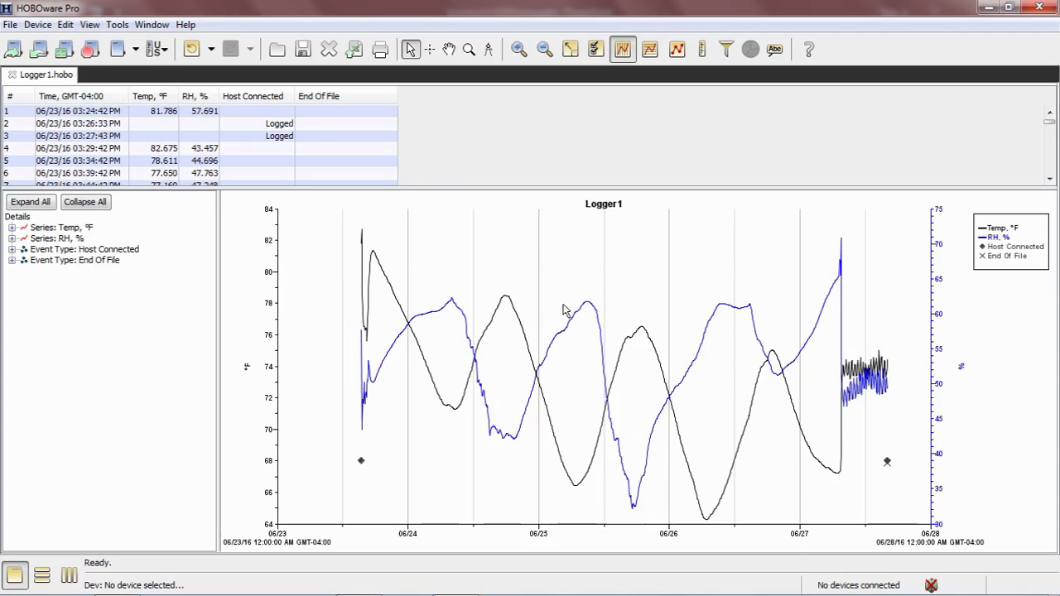
Inspect the graph's right-click options, then browse the Tools and Window menus.
{"action": "right_click", "coordinate": [623, 294]}
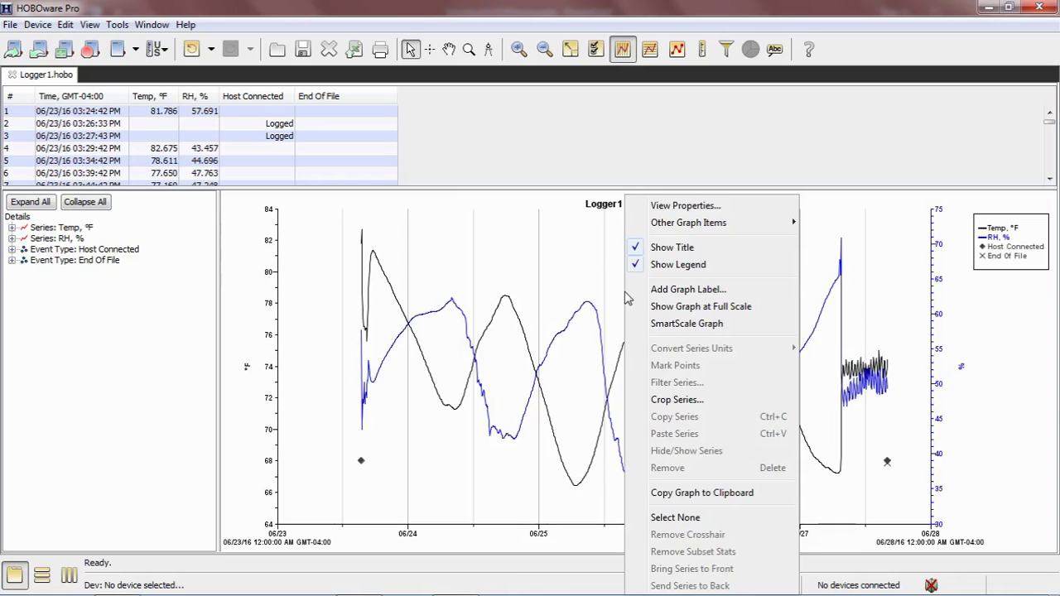
{"action": "left_click", "coordinate": [581, 251]}
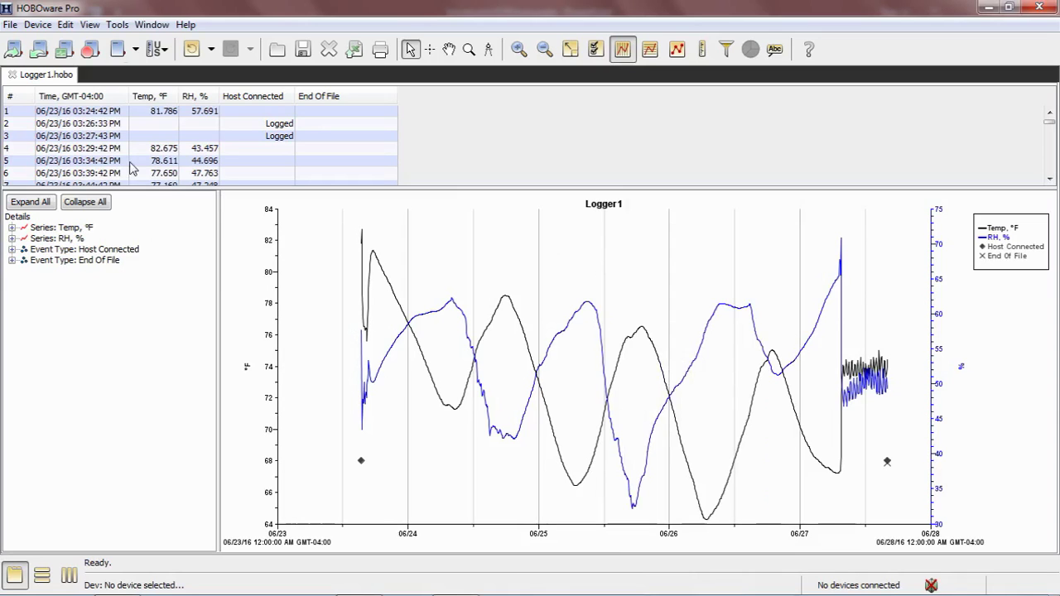
{"action": "left_click", "coordinate": [115, 26]}
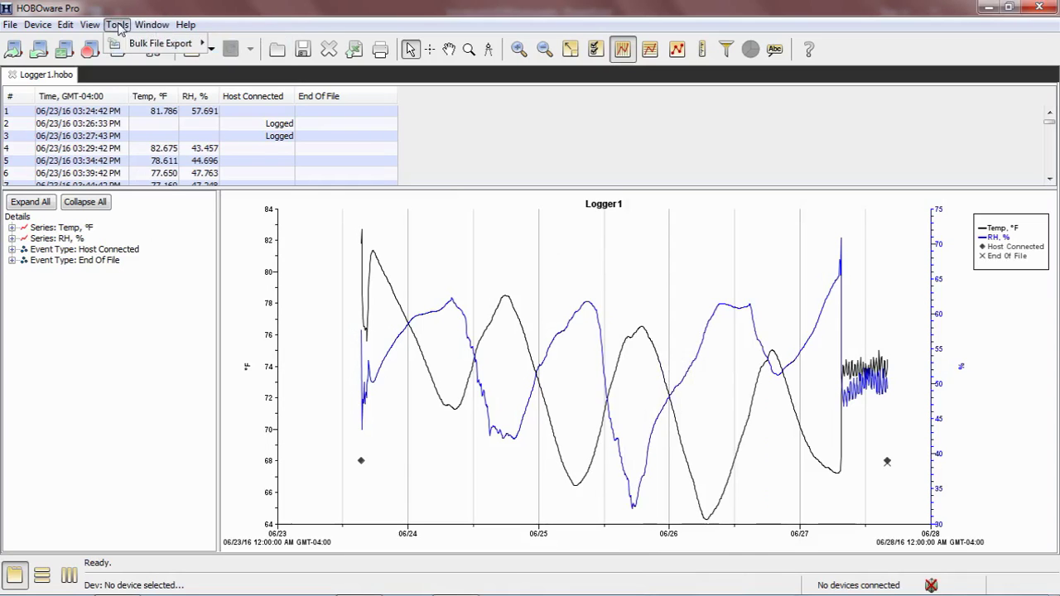
{"action": "mouse_move", "coordinate": [130, 44]}
{"action": "mouse_move", "coordinate": [154, 28]}
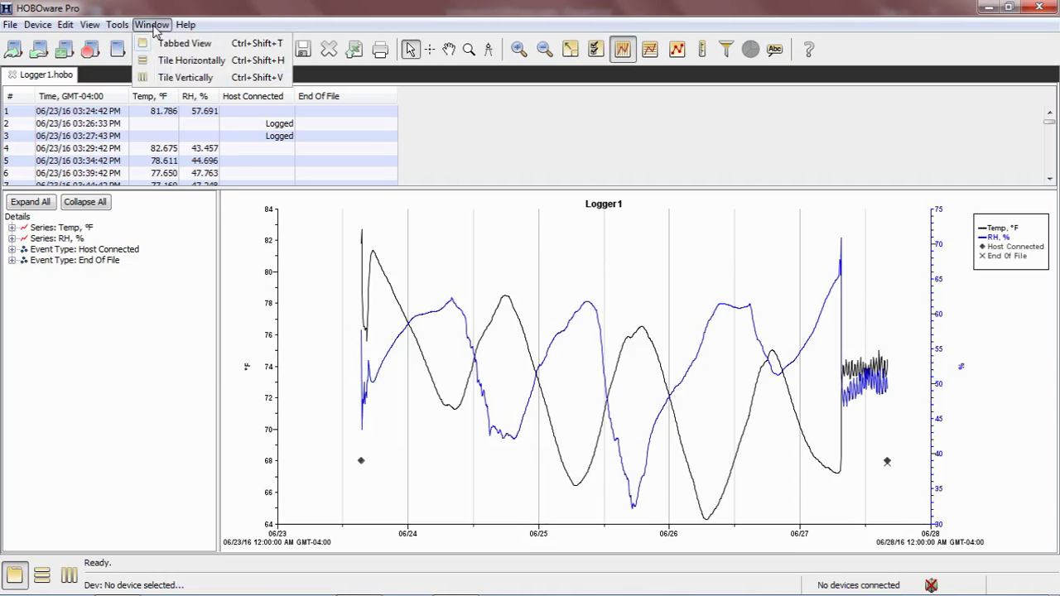
Open Logger2.hobo as a datafile and plot its series in a new tab.
{"action": "mouse_move", "coordinate": [10, 25]}
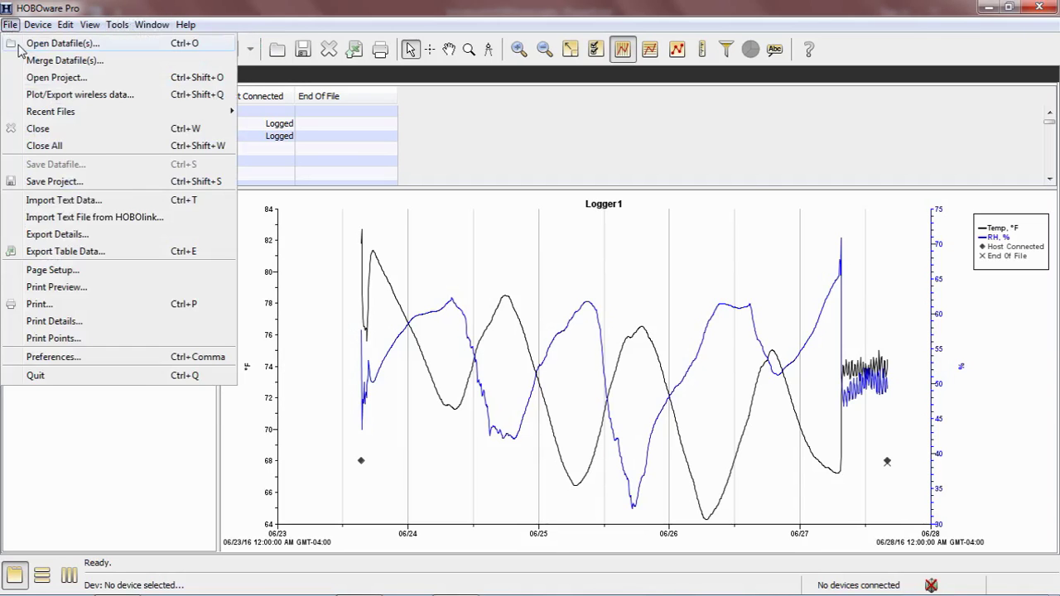
{"action": "left_click", "coordinate": [21, 46]}
{"action": "left_click", "coordinate": [429, 216]}
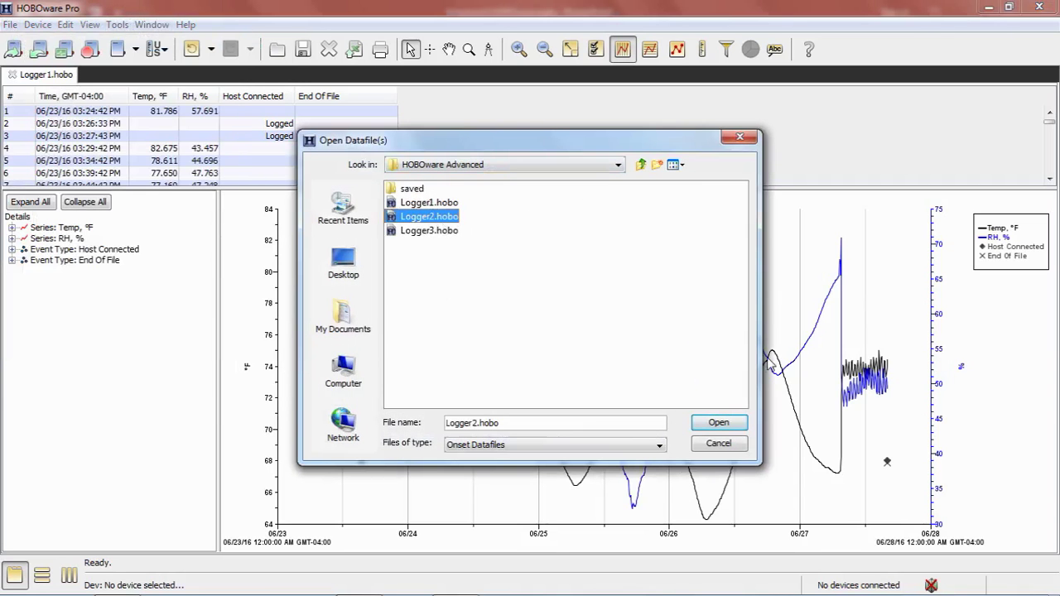
{"action": "left_click", "coordinate": [708, 424]}
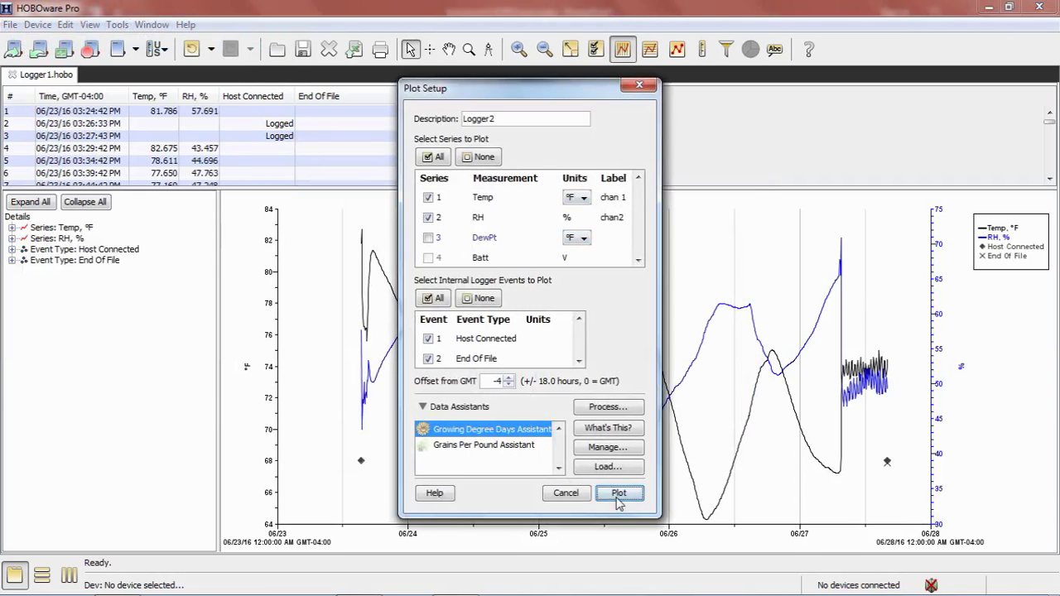
{"action": "left_click", "coordinate": [618, 494]}
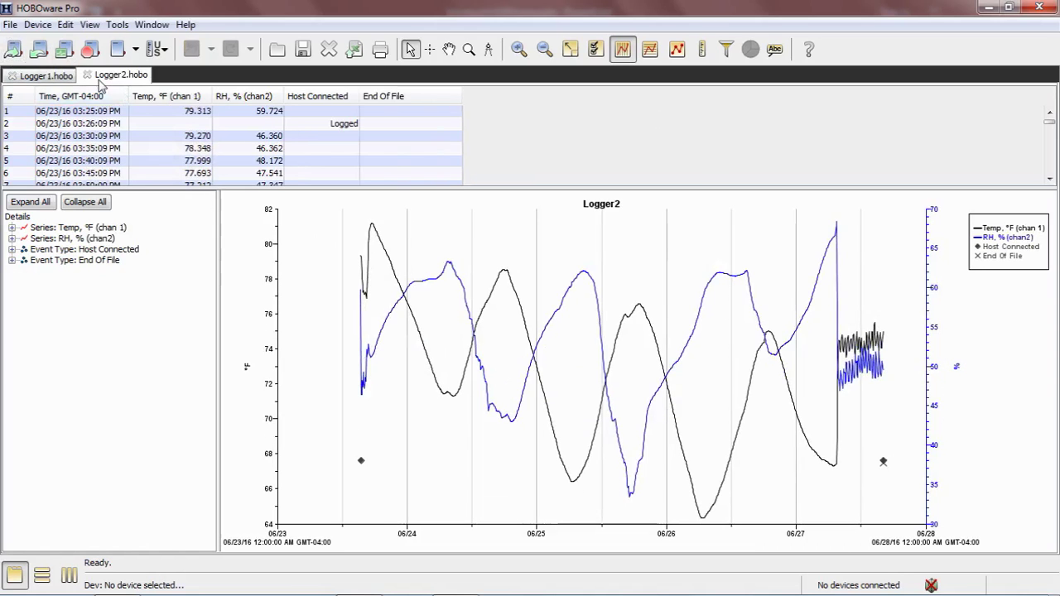
{"action": "left_click", "coordinate": [54, 80]}
{"action": "left_click", "coordinate": [123, 79]}
Tile the Logger1 and Logger2 windows horizontally, then vertically side by side.
{"action": "left_click", "coordinate": [158, 25]}
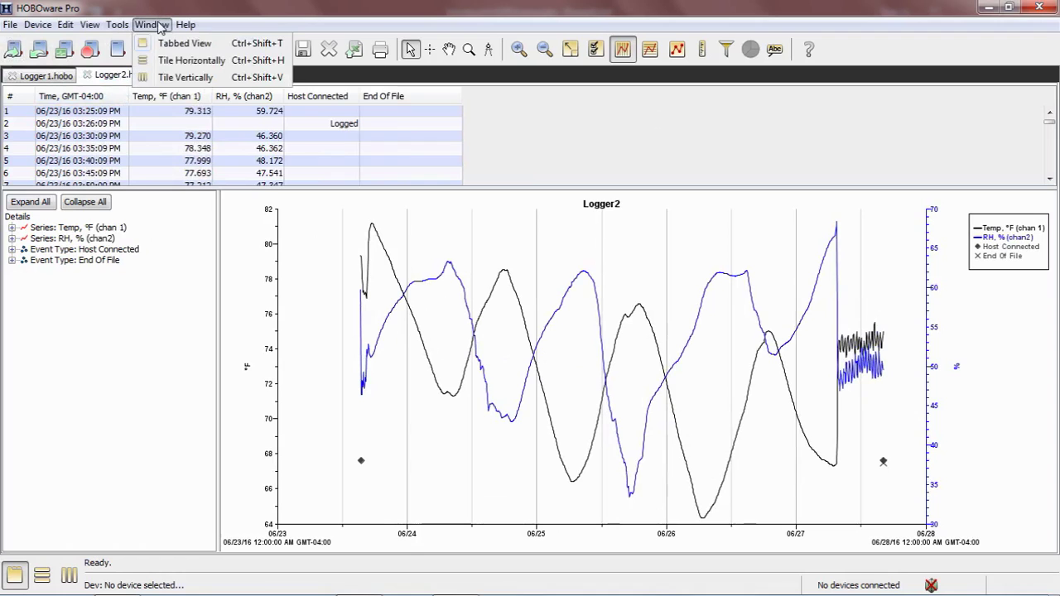
{"action": "left_click", "coordinate": [173, 65]}
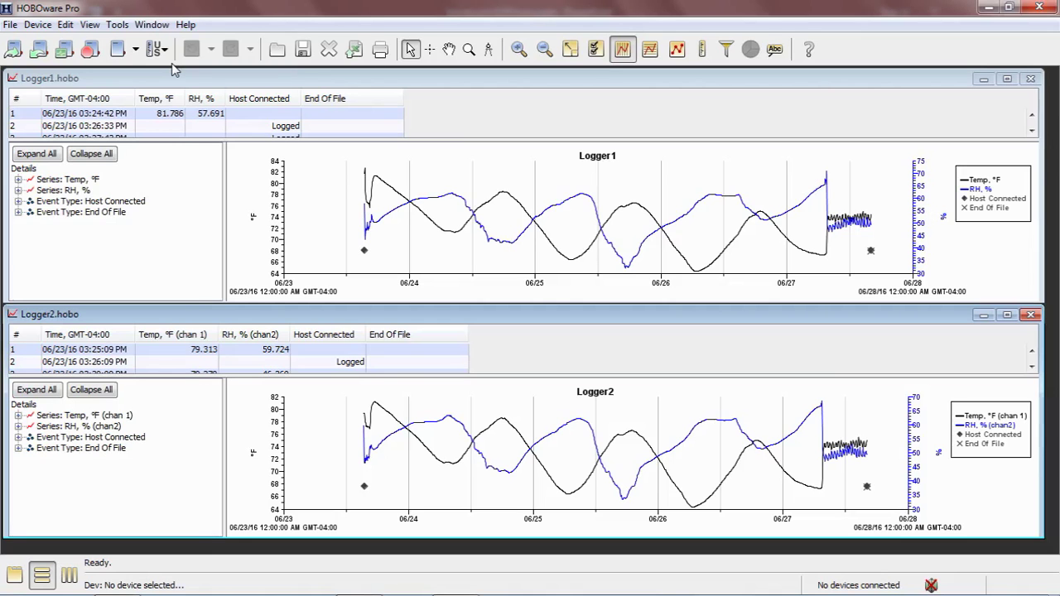
{"action": "left_click", "coordinate": [153, 25]}
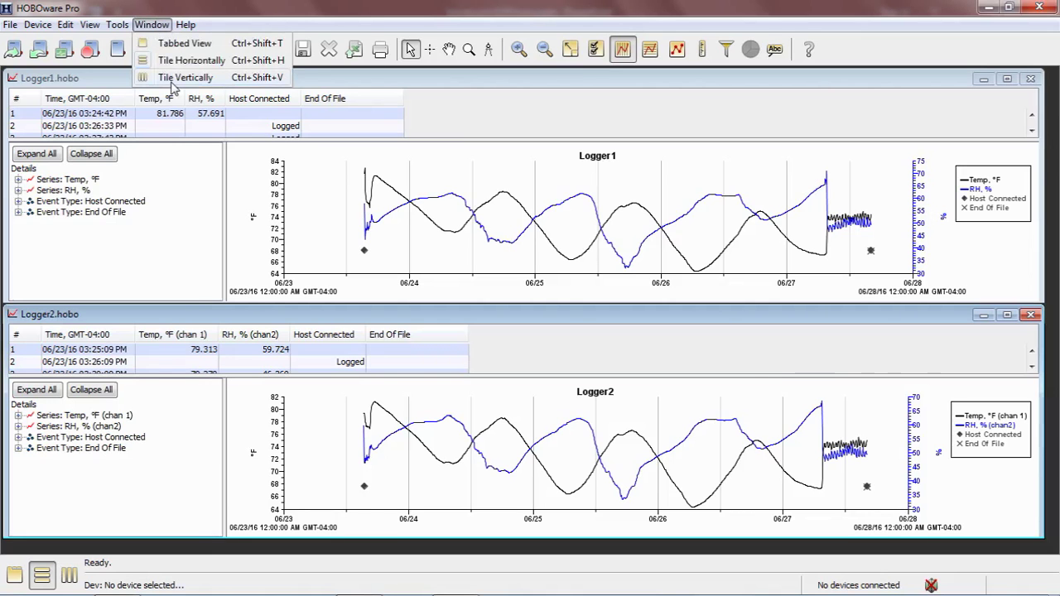
{"action": "left_click", "coordinate": [173, 84]}
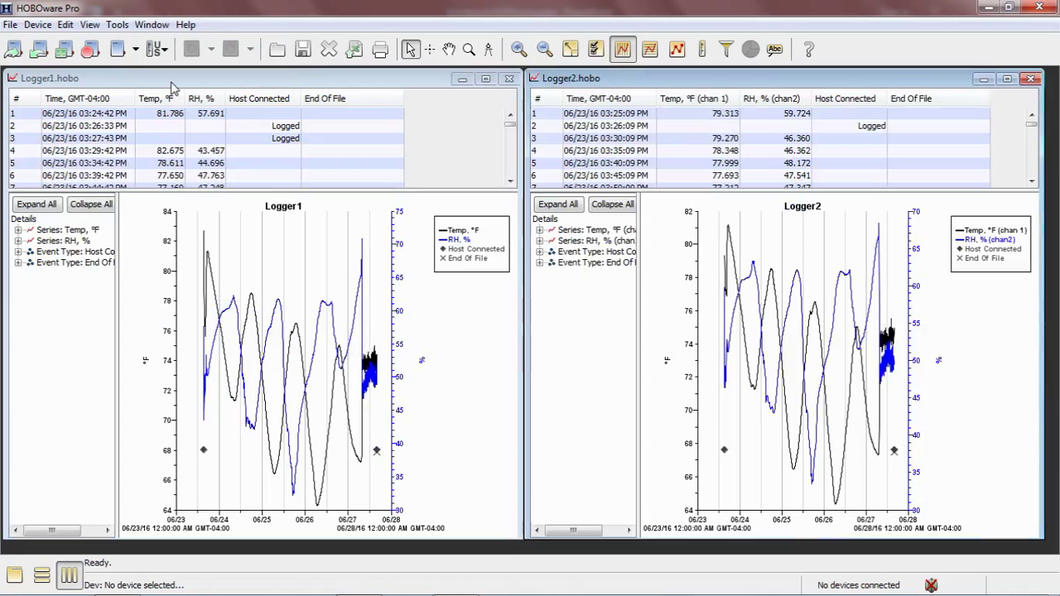